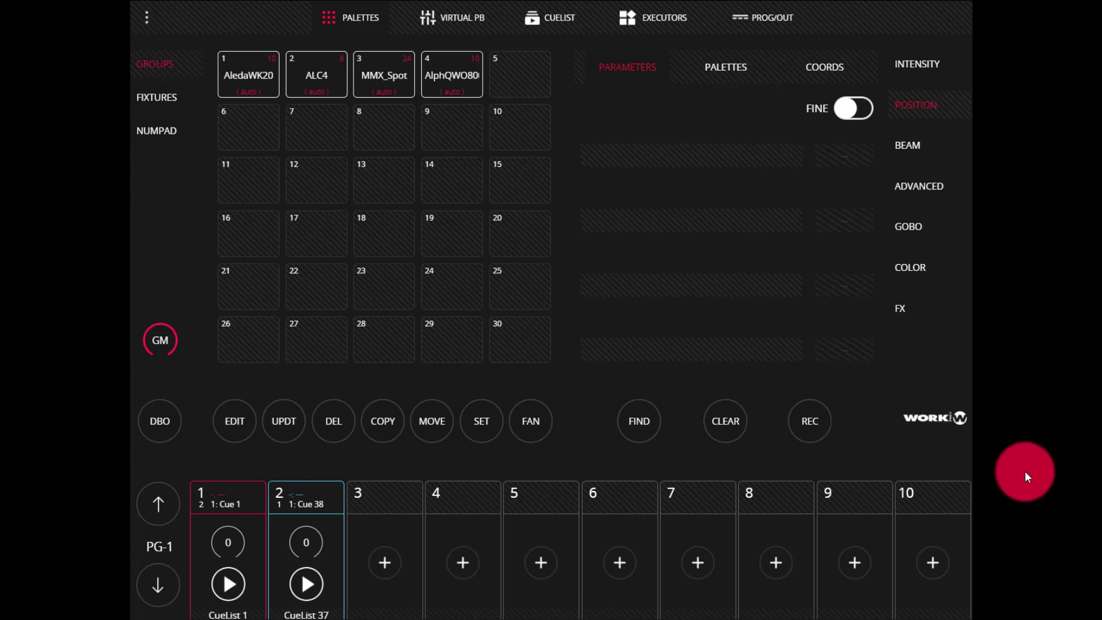
Go from the main menu to PATCH and switch to the FIXTURE EDITOR
left_click(181, 29)
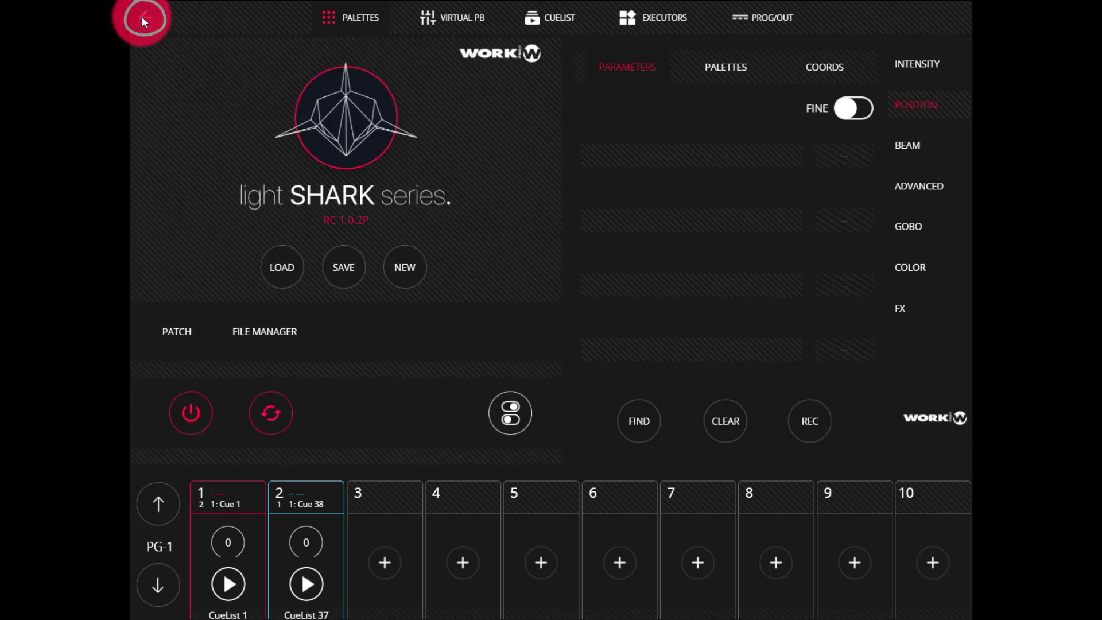
left_click(176, 331)
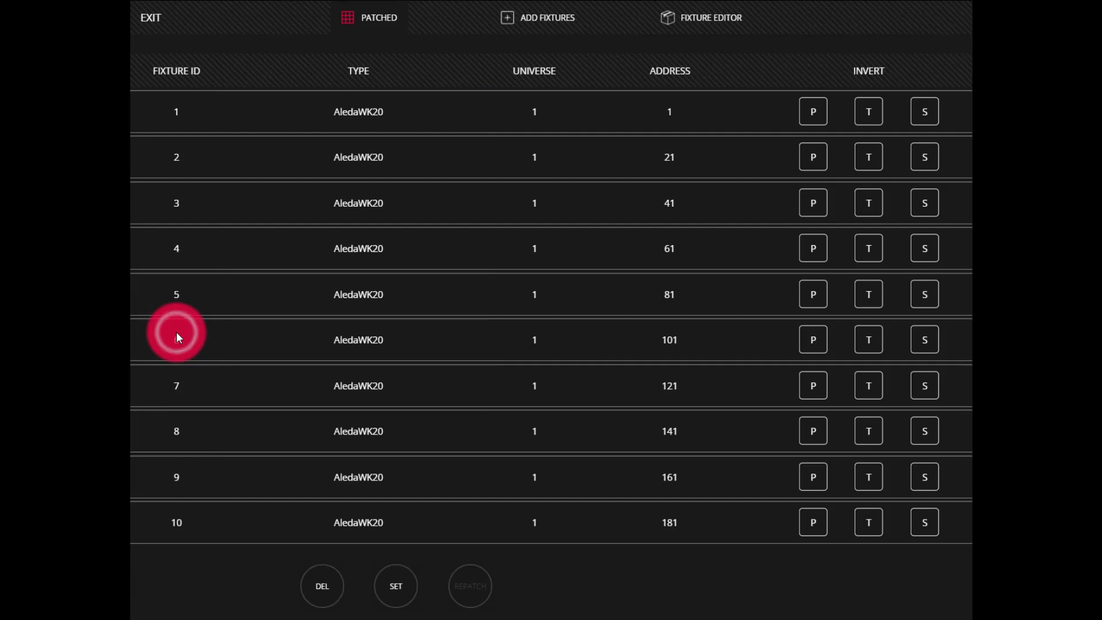
left_click(670, 20)
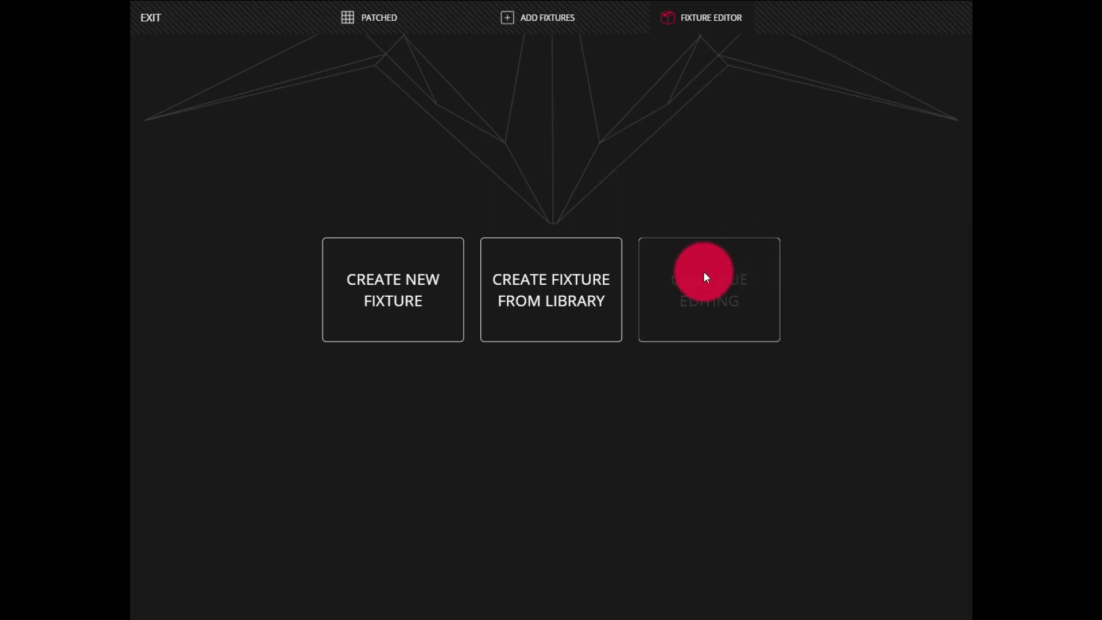
Create a new blank fixture and name it 'LS test fix'
left_click(417, 283)
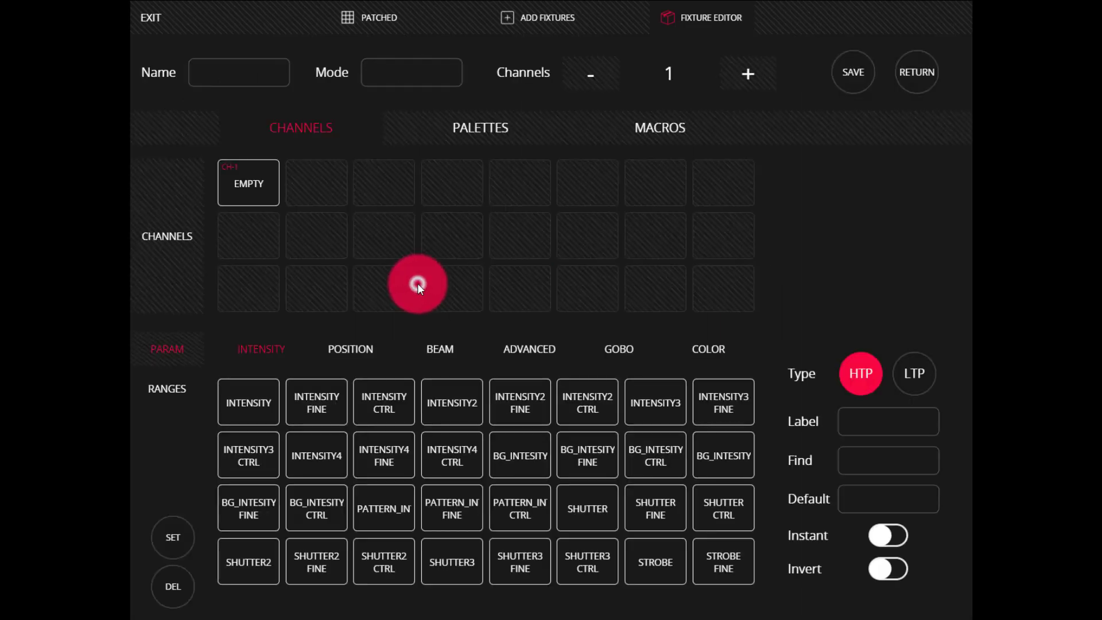
left_click(290, 139)
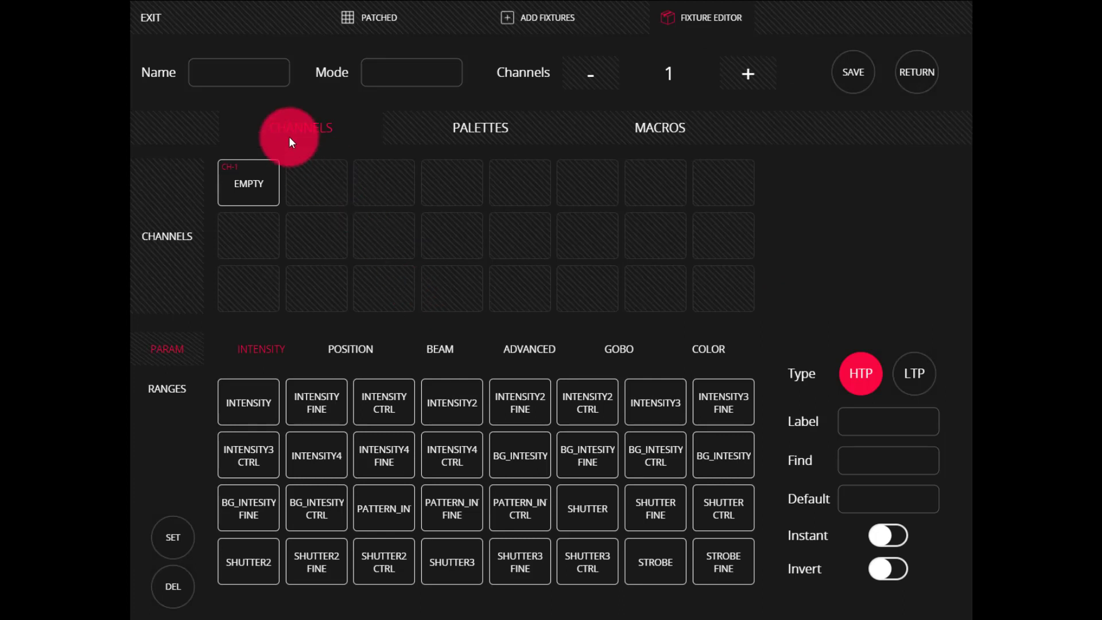
left_click(233, 68)
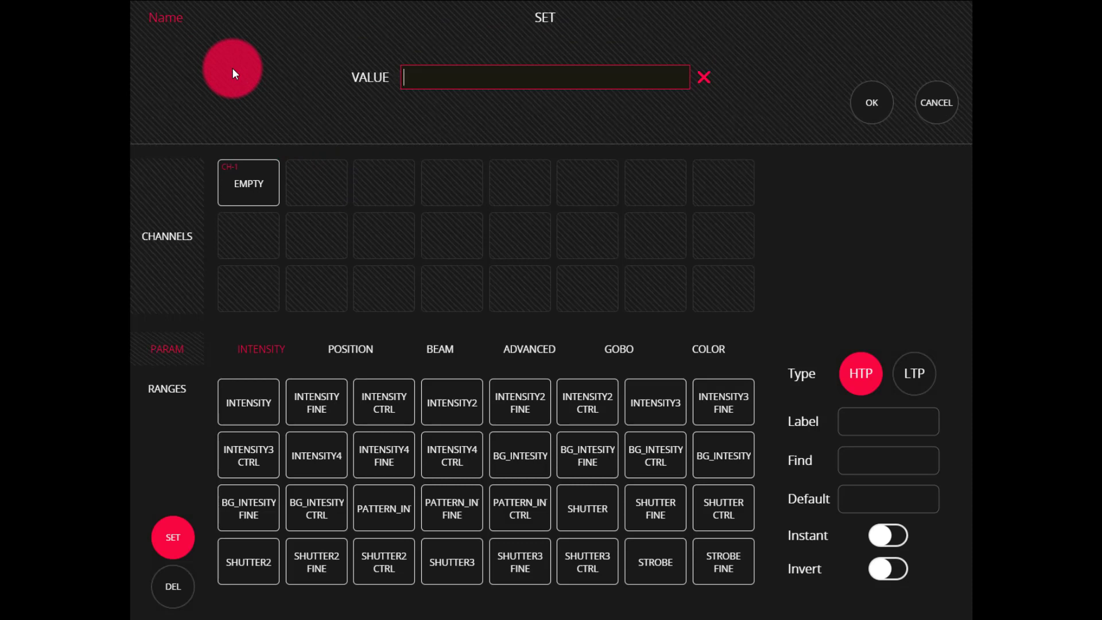
type("IS")
key("BackSpace")
key("BackSpace")
type("LS test fix")
key("Return")
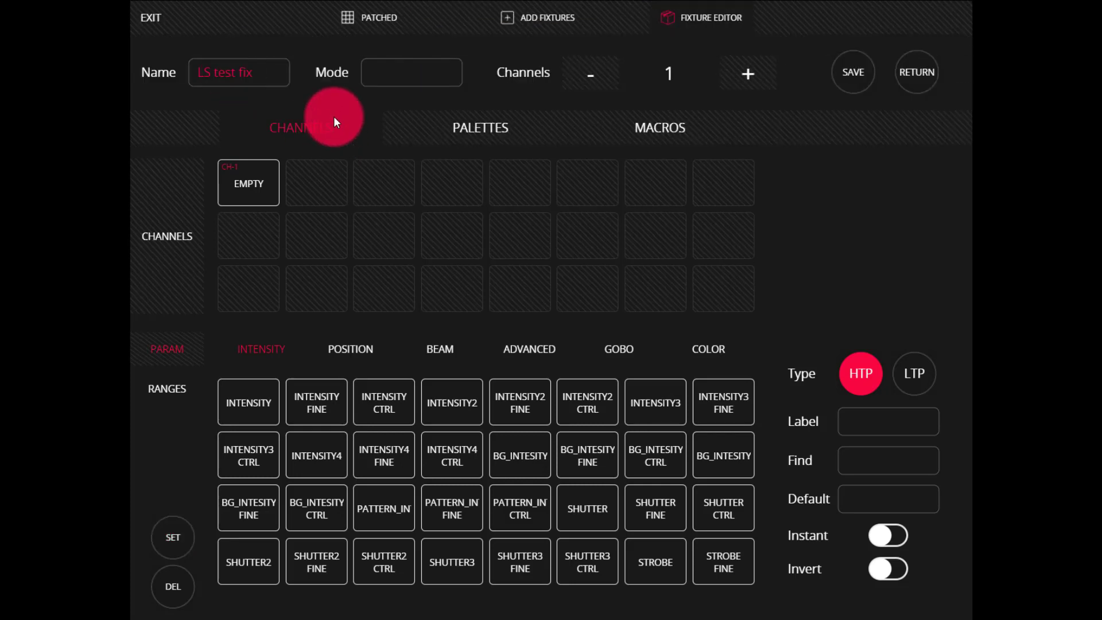
Name the fixture's mode 'Mode1'
left_click(381, 71)
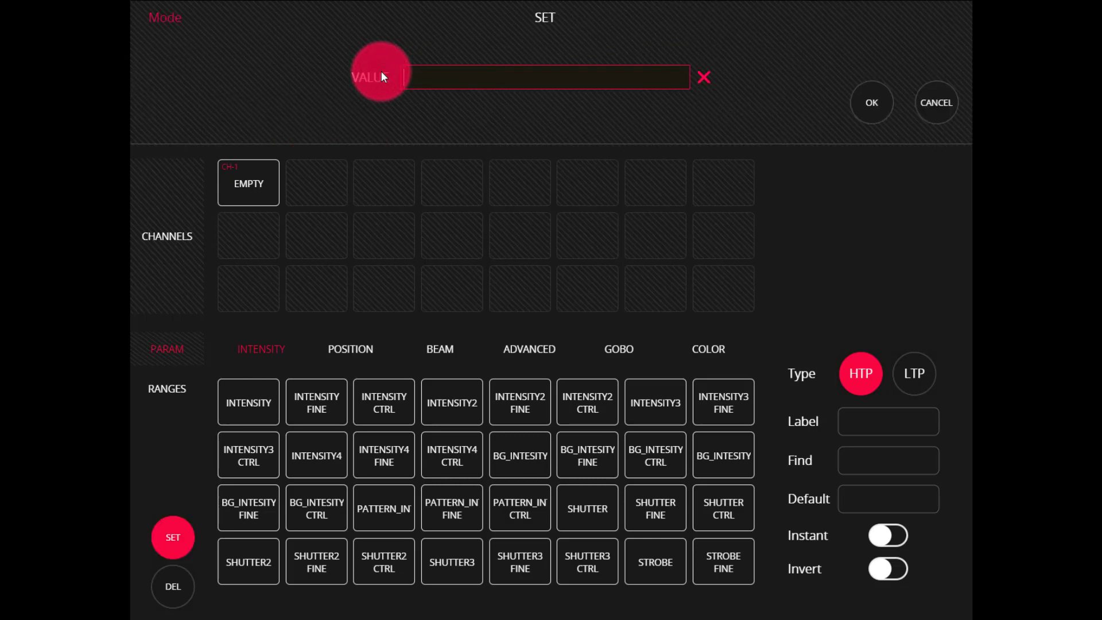
left_click(411, 83)
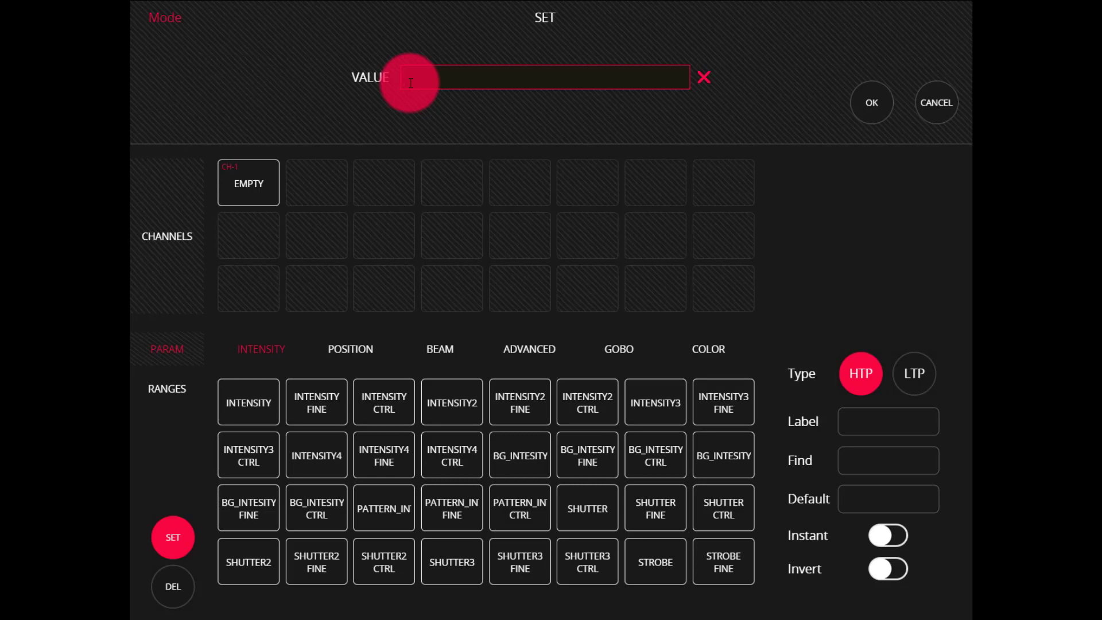
type("Mode1")
key("Return")
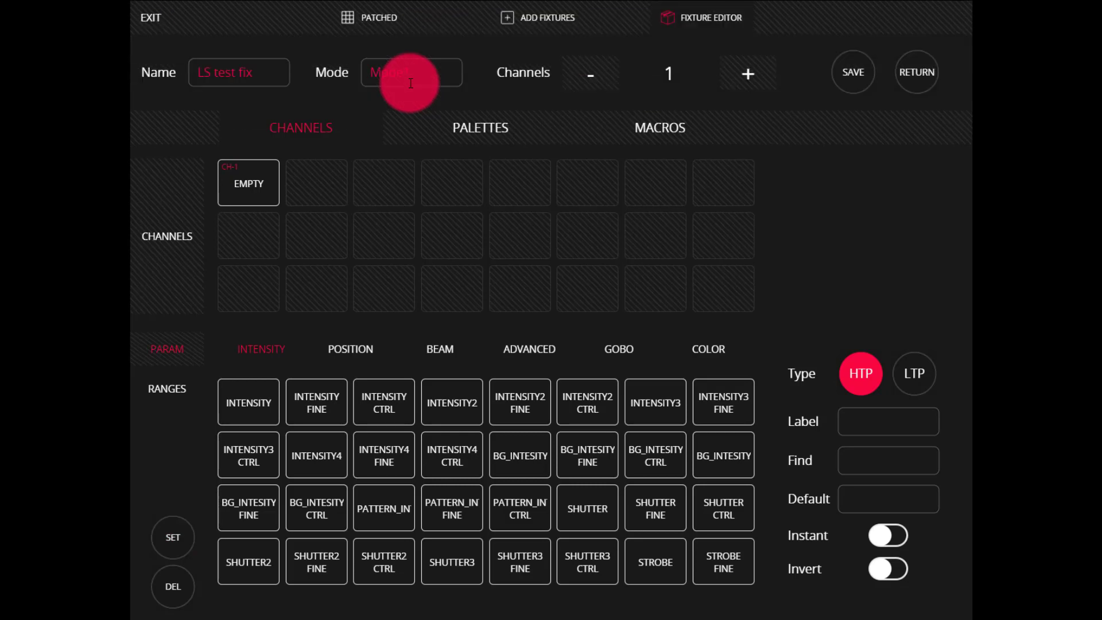
Raise the fixture's channel count to 7 (CH-1 to CH-7) and confirm it
left_click(755, 70)
left_click(755, 69)
left_click(755, 70)
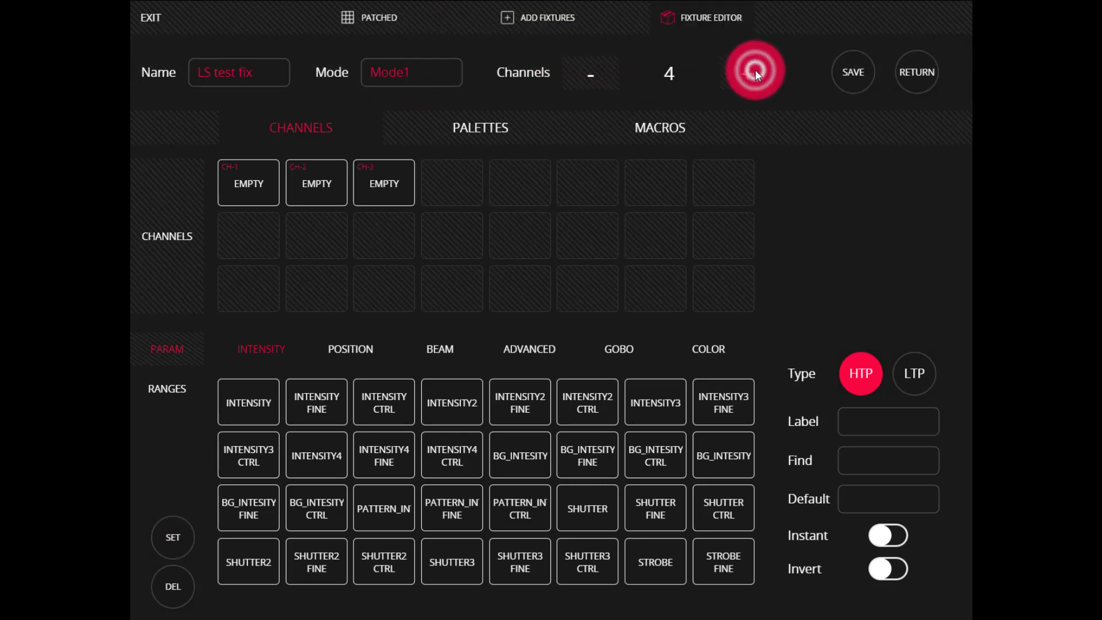
left_click(755, 70)
left_click(755, 70)
left_click(755, 70)
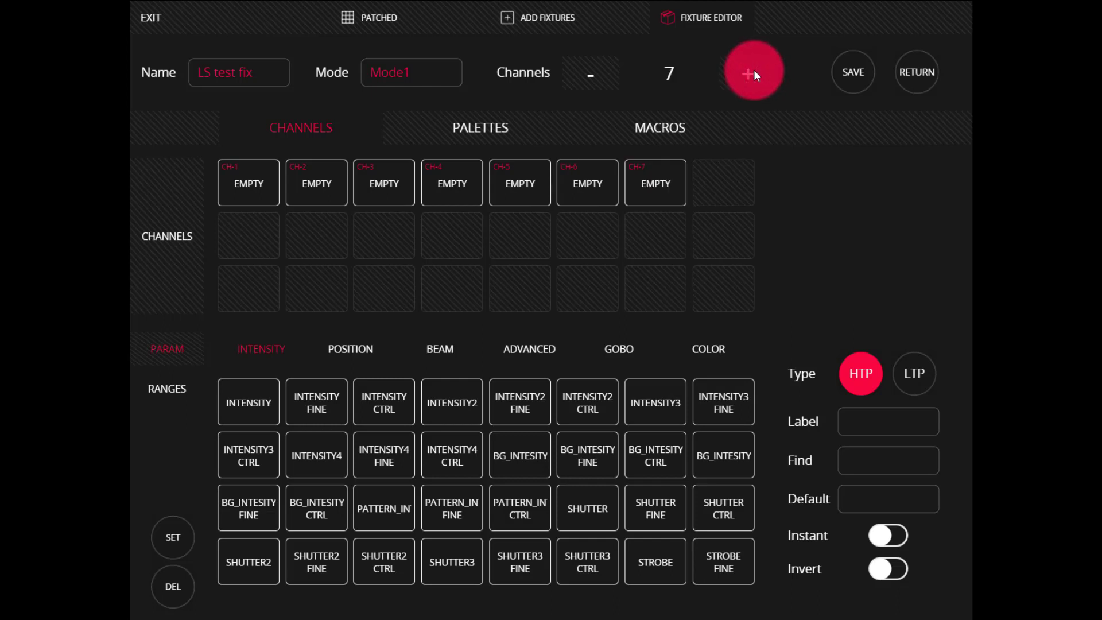
left_click(579, 76)
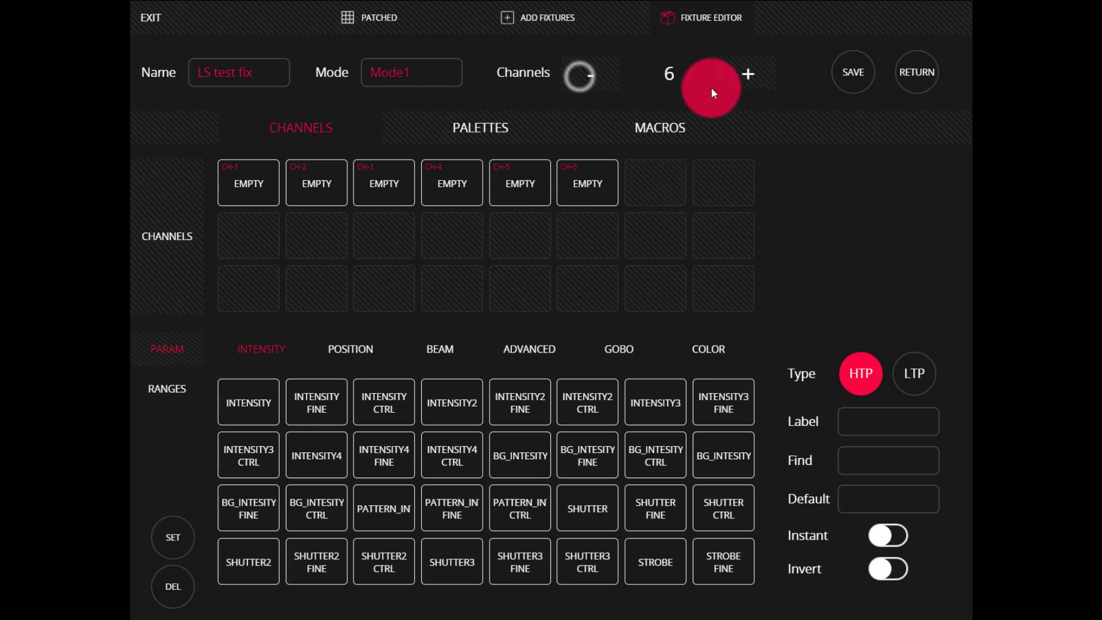
left_click(751, 73)
left_click(667, 71)
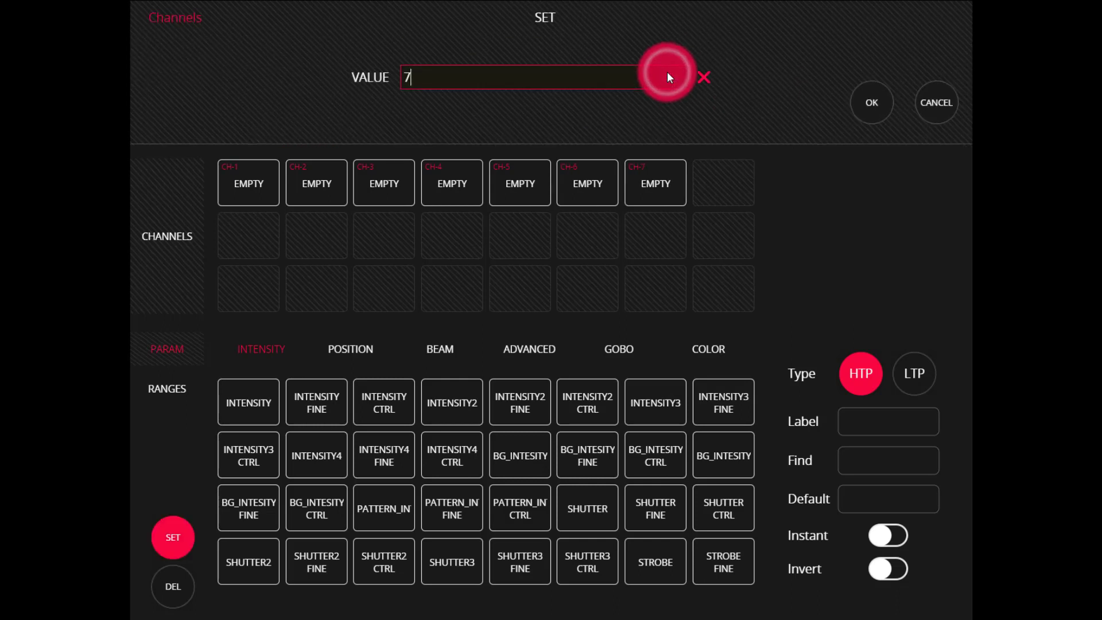
left_click(884, 99)
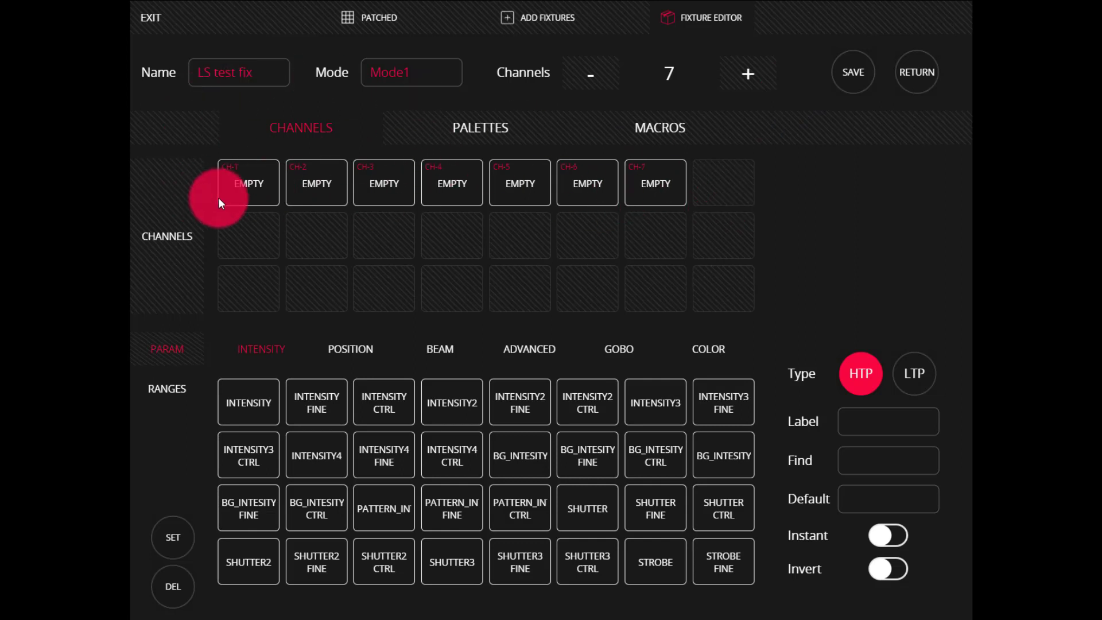
Assign the INTENSITY parameter to CH-1, giving Find 255 and Default 0
left_click(238, 191)
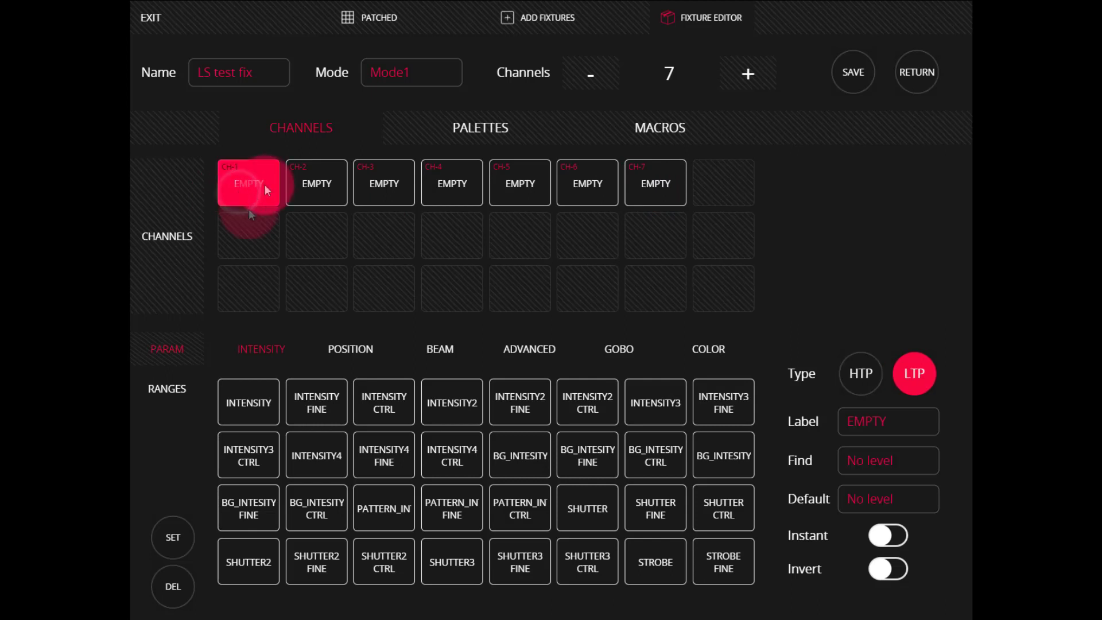
left_click(234, 404)
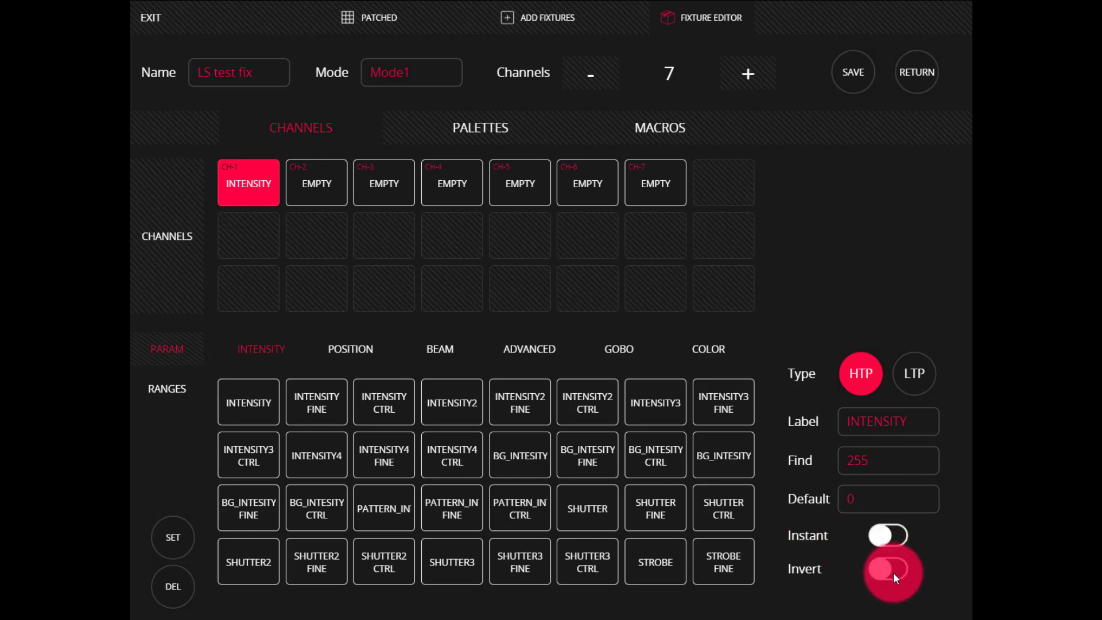
left_click(267, 190)
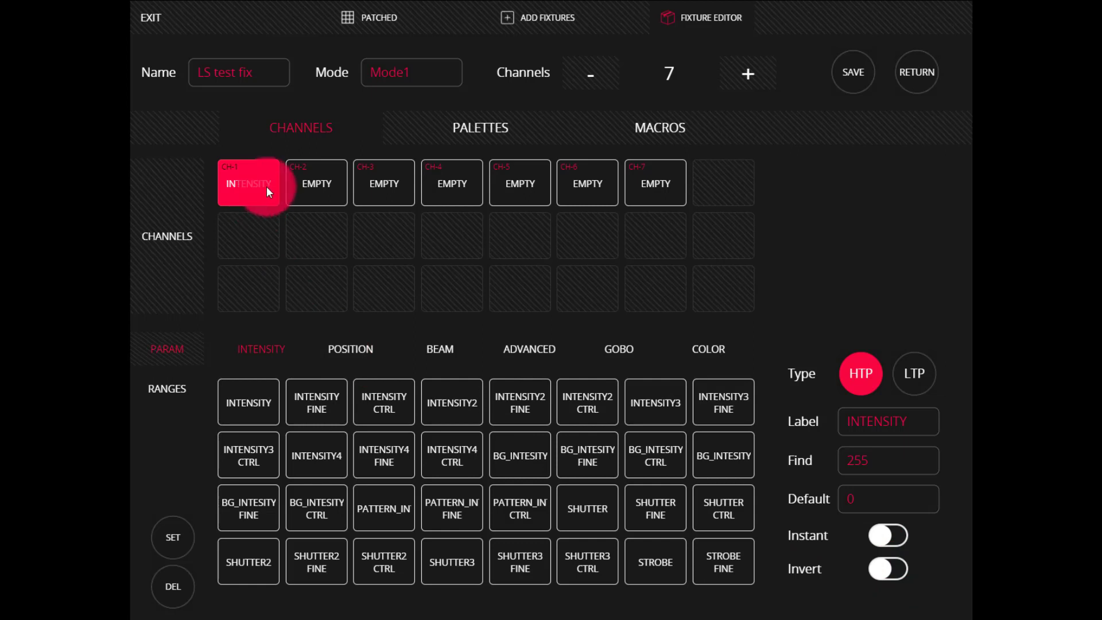
left_click(299, 178)
Assign COLOR to CH-2, GOBO to CH-3 and PAN to CH-4
left_click(595, 397)
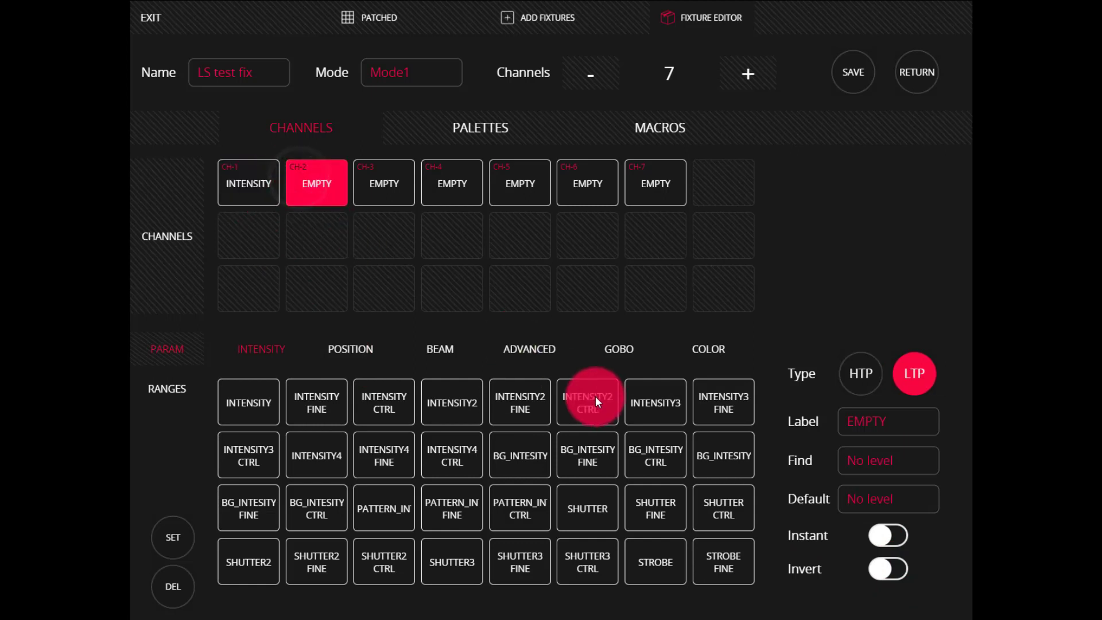
left_click(686, 348)
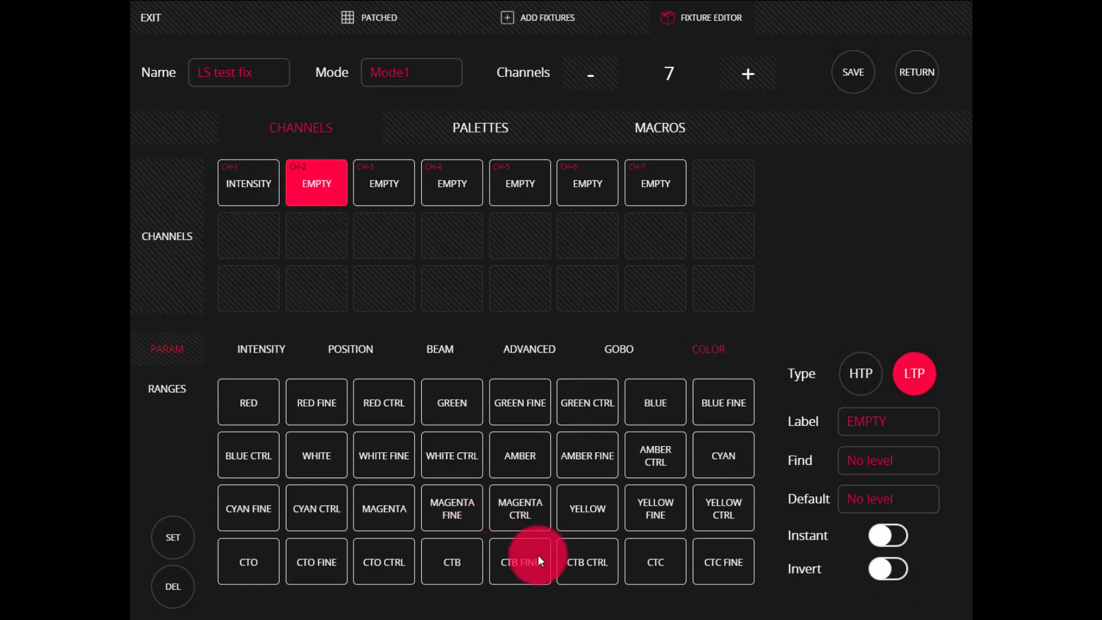
left_click_drag(539, 555, 468, 395)
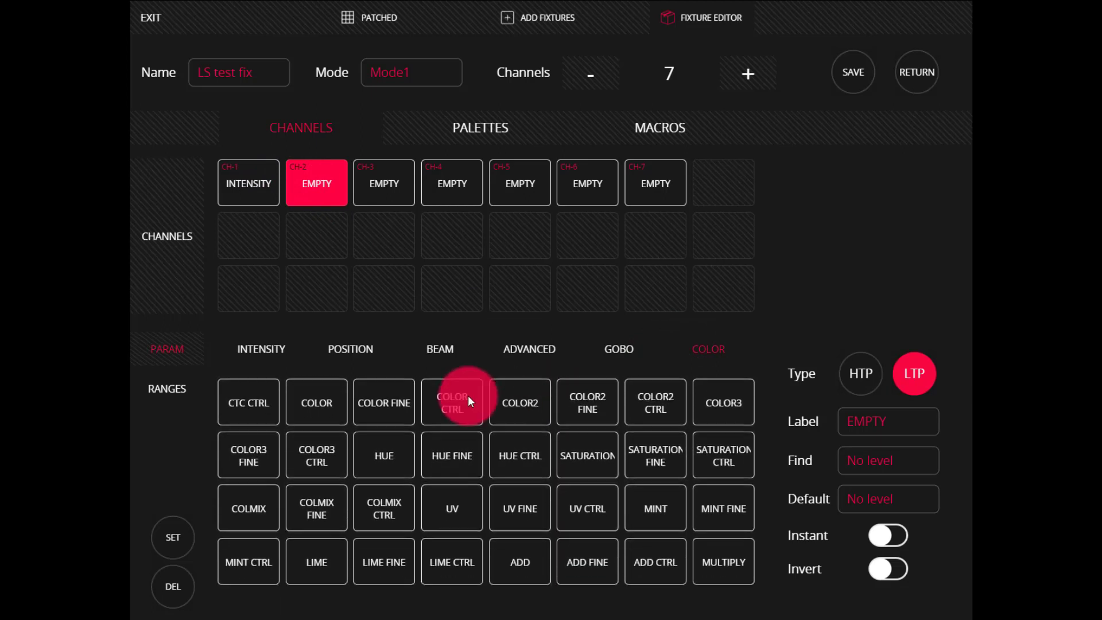
left_click(311, 396)
left_click(369, 197)
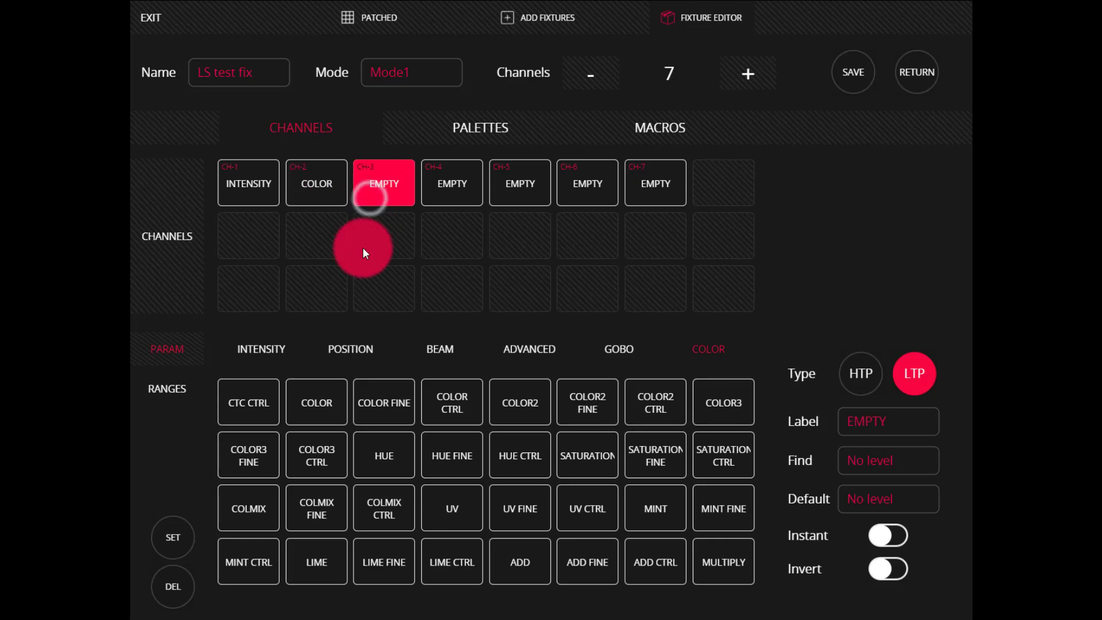
left_click(617, 348)
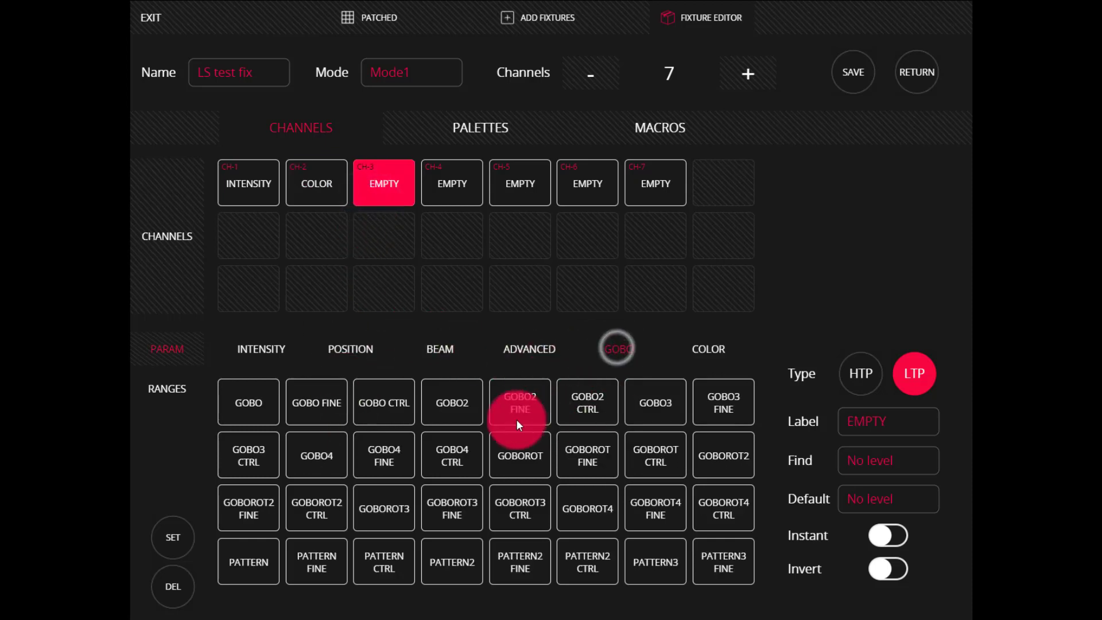
left_click(262, 404)
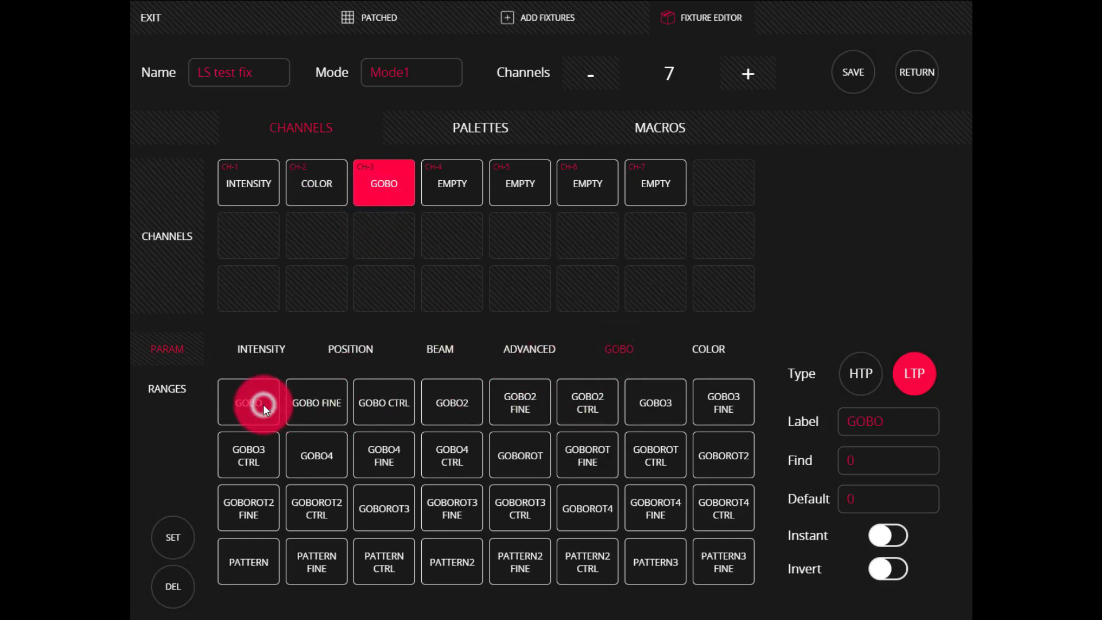
left_click(462, 193)
left_click(353, 347)
left_click(310, 403)
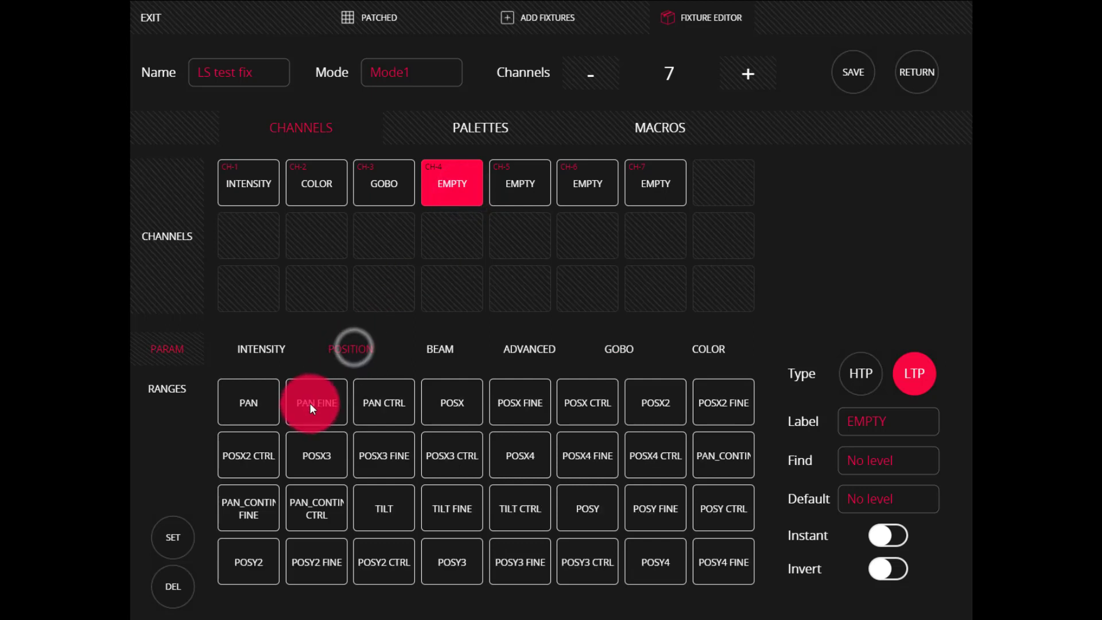
left_click(261, 406)
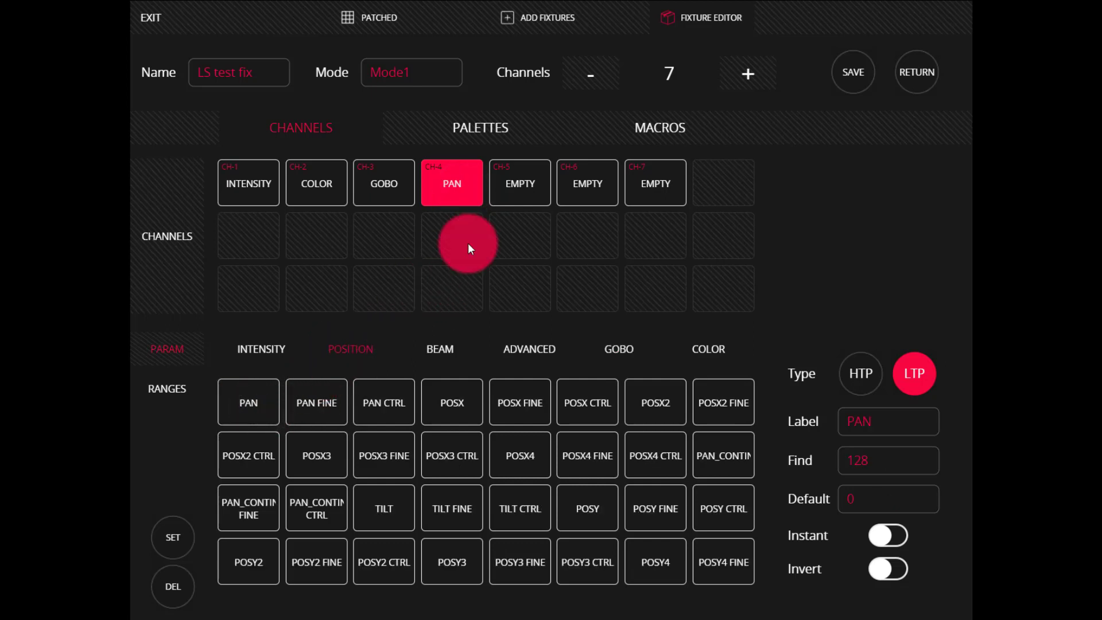
Assign TILT to CH-5, FUNCT CTRL to CH-6 and STROBE to CH-7
left_click(534, 190)
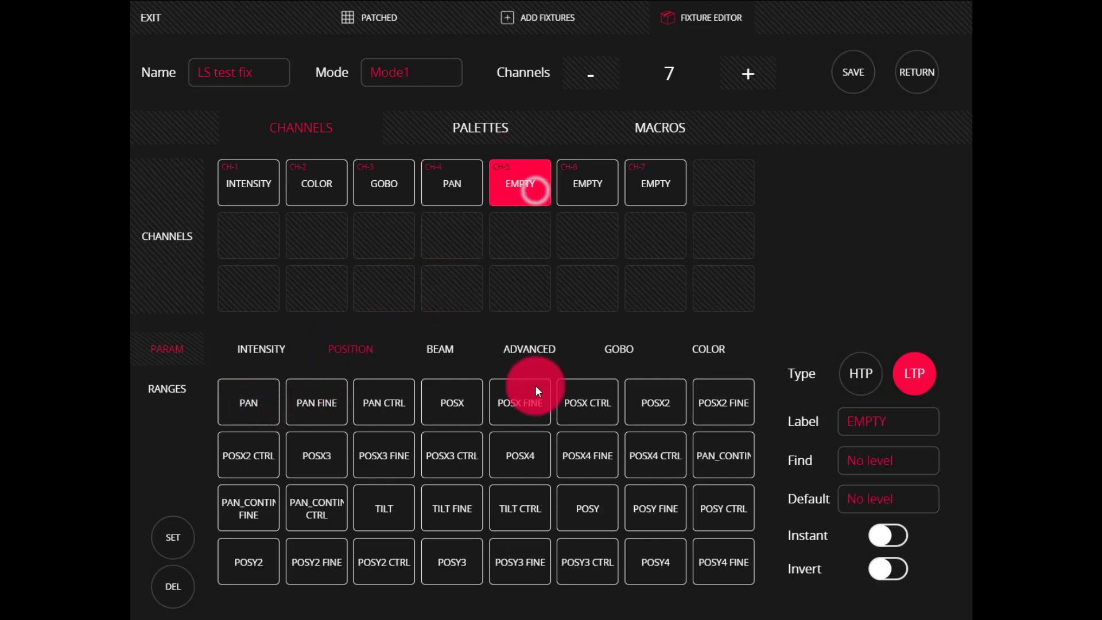
left_click(397, 504)
left_click(585, 189)
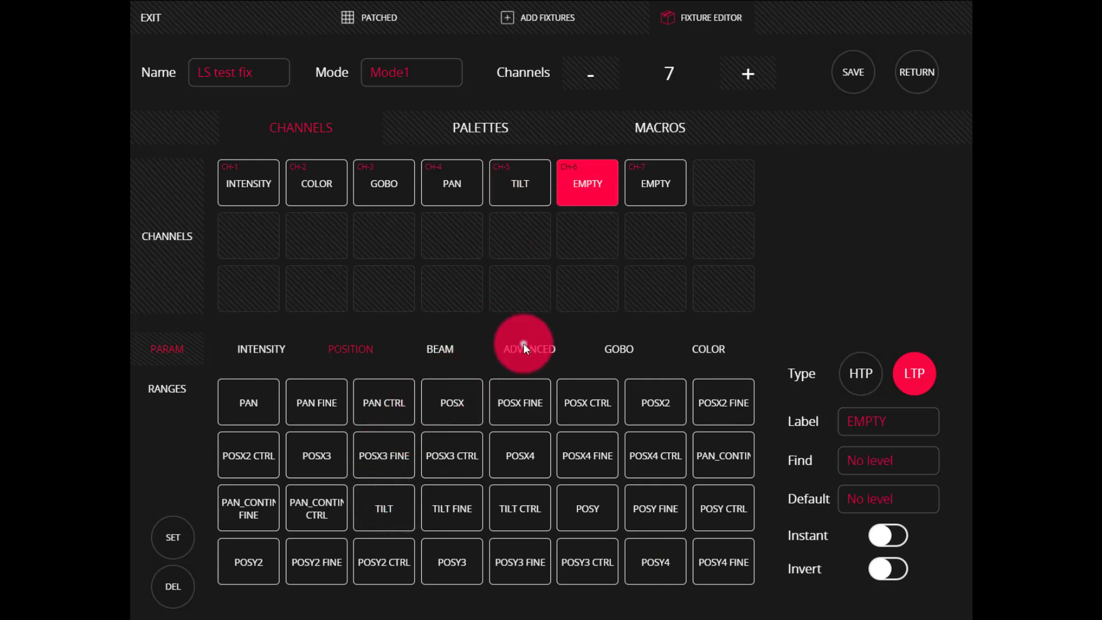
left_click(525, 345)
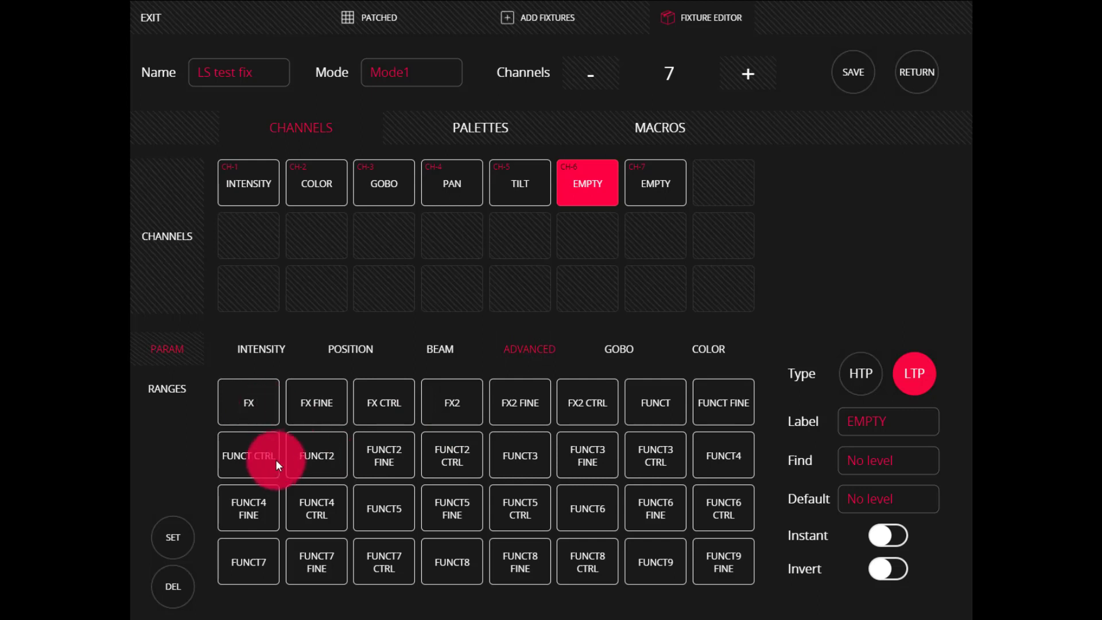
left_click(257, 452)
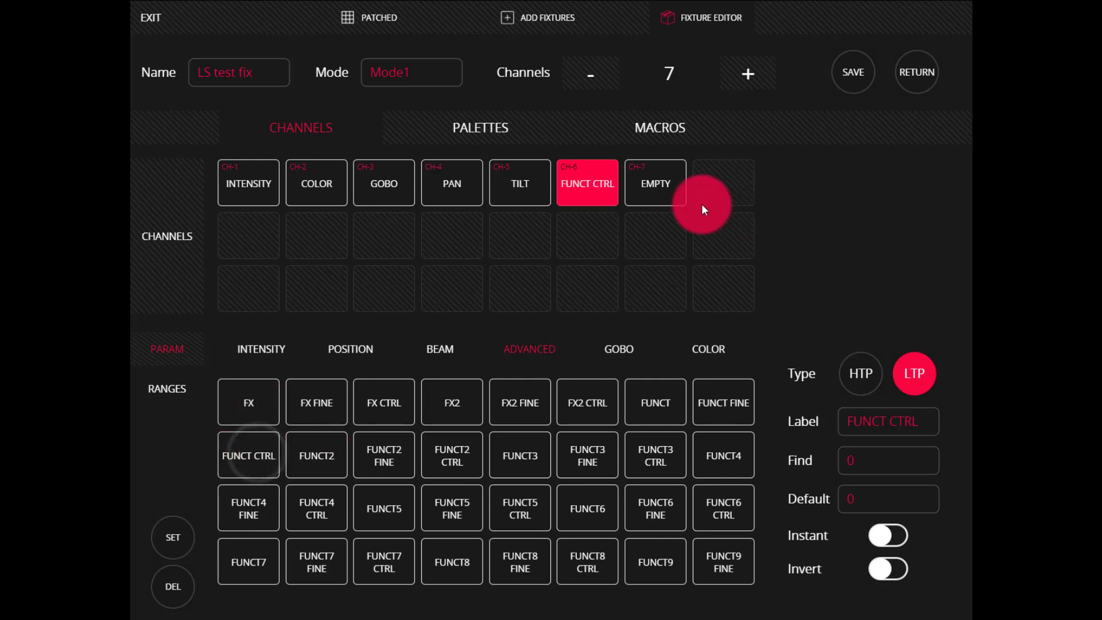
left_click(671, 194)
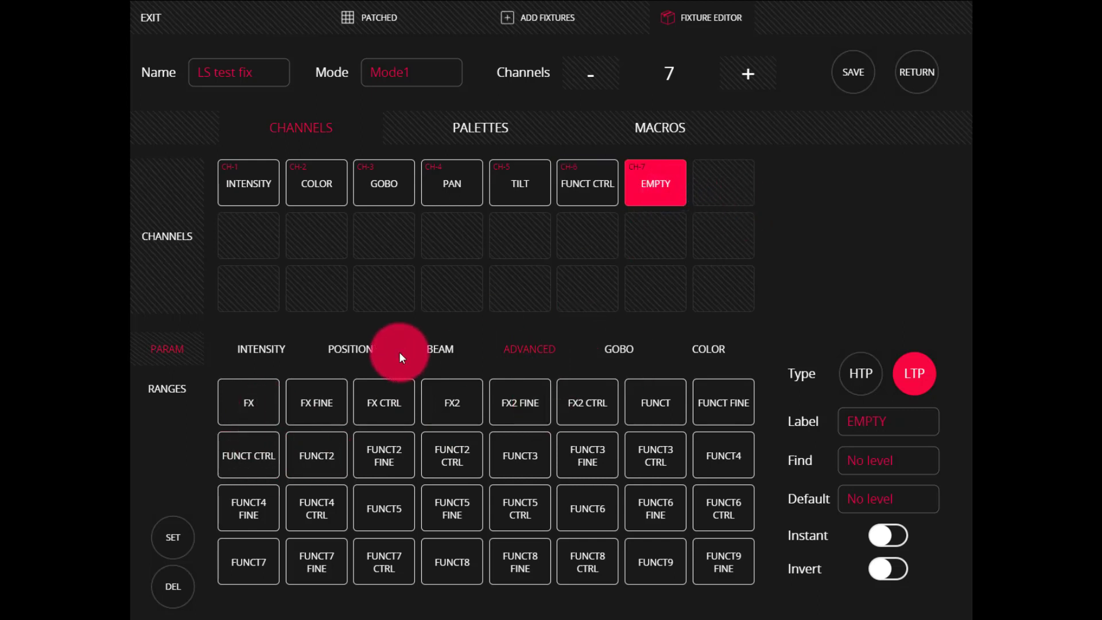
left_click(292, 345)
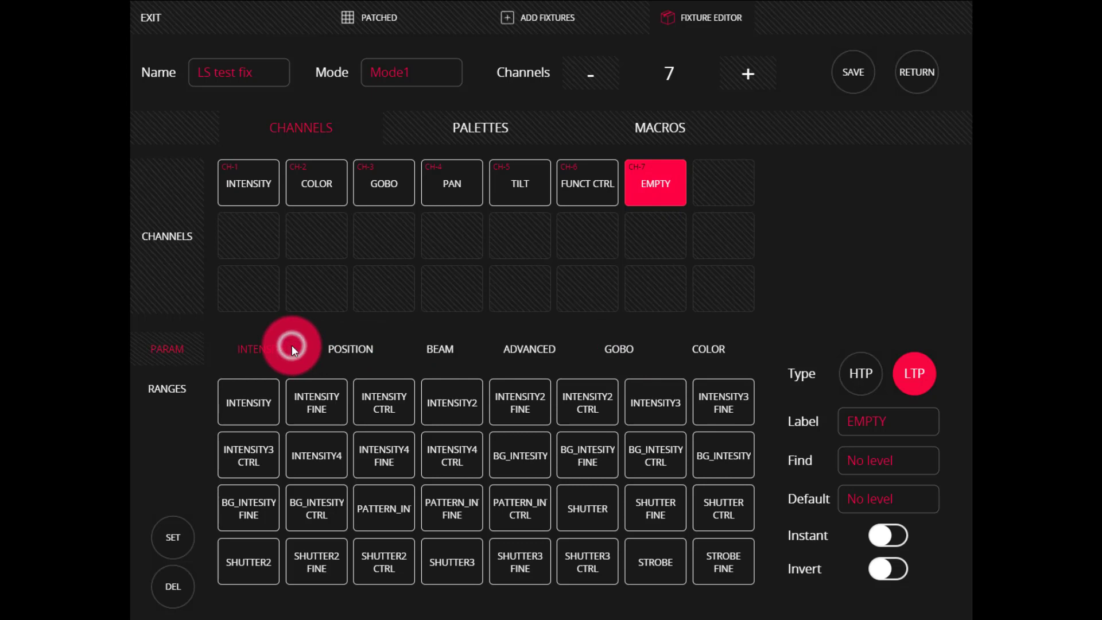
left_click(639, 562)
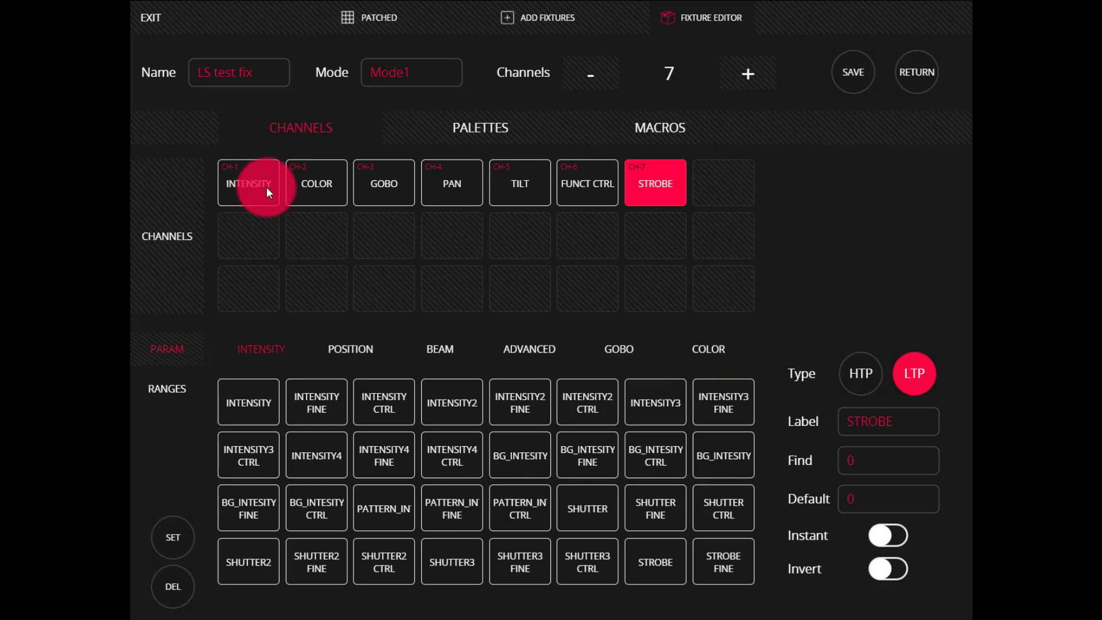
left_click(292, 184)
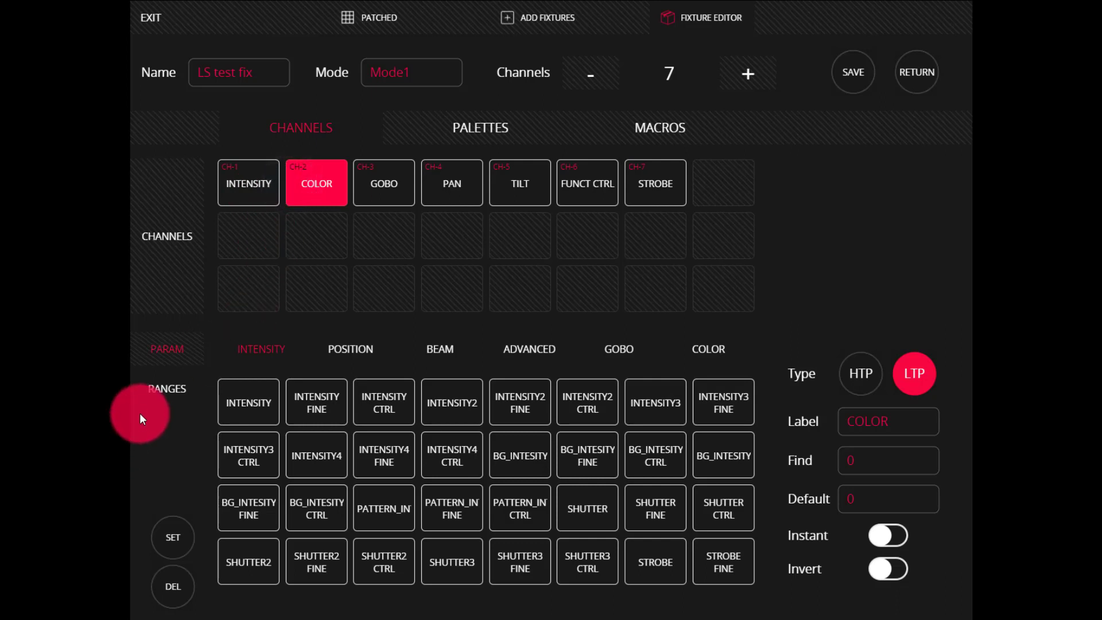
Name the COLOR channel's first range 'Red' and set its end to 100
left_click(153, 390)
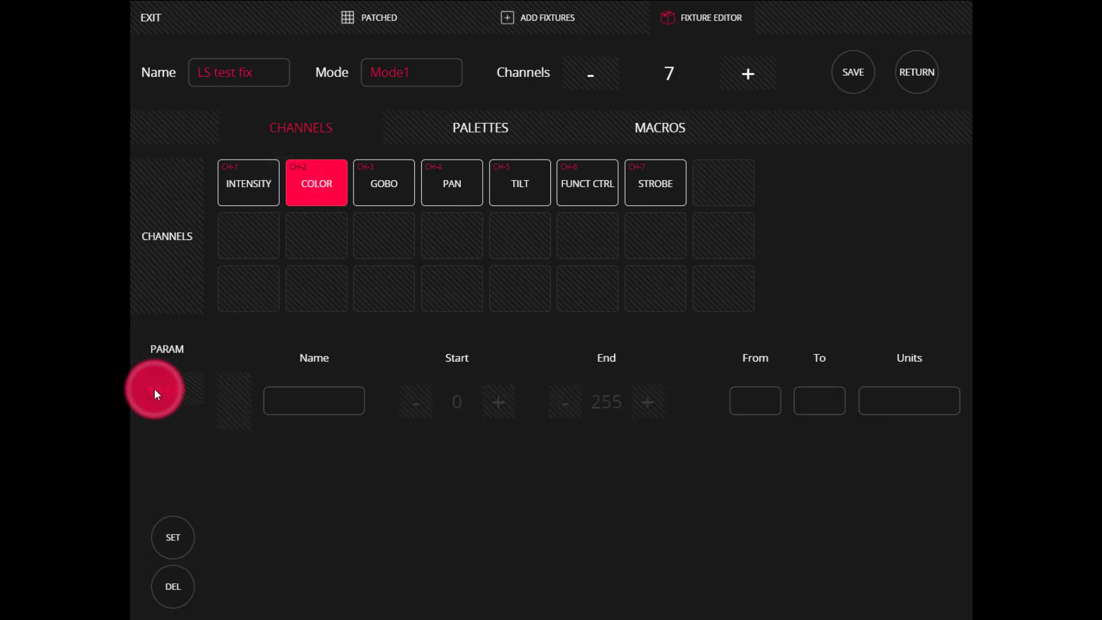
left_click(269, 400)
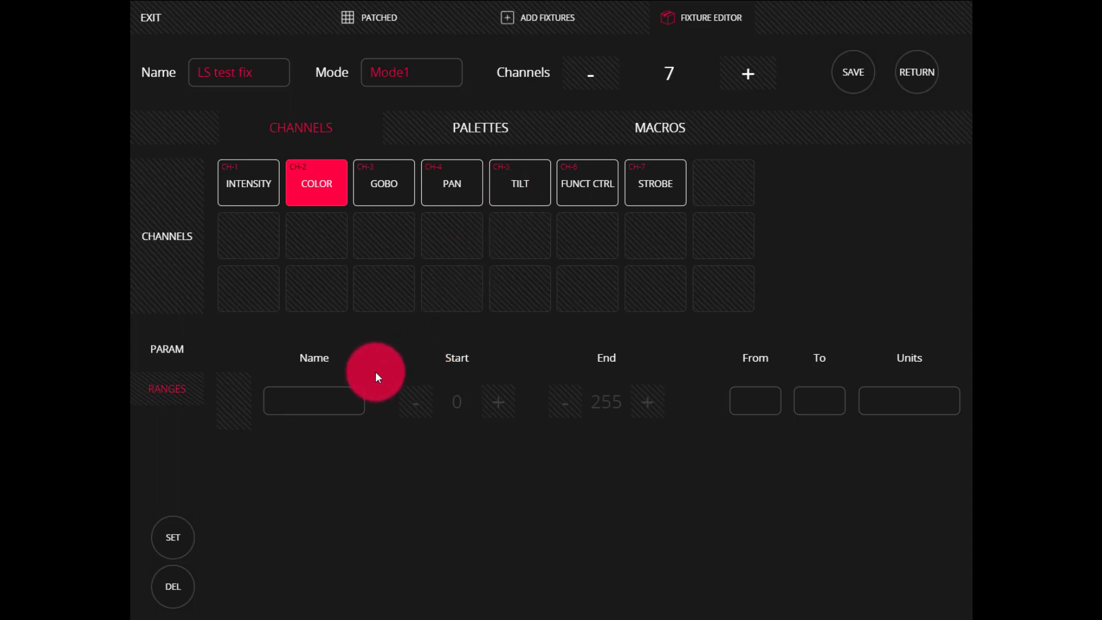
left_click(328, 397)
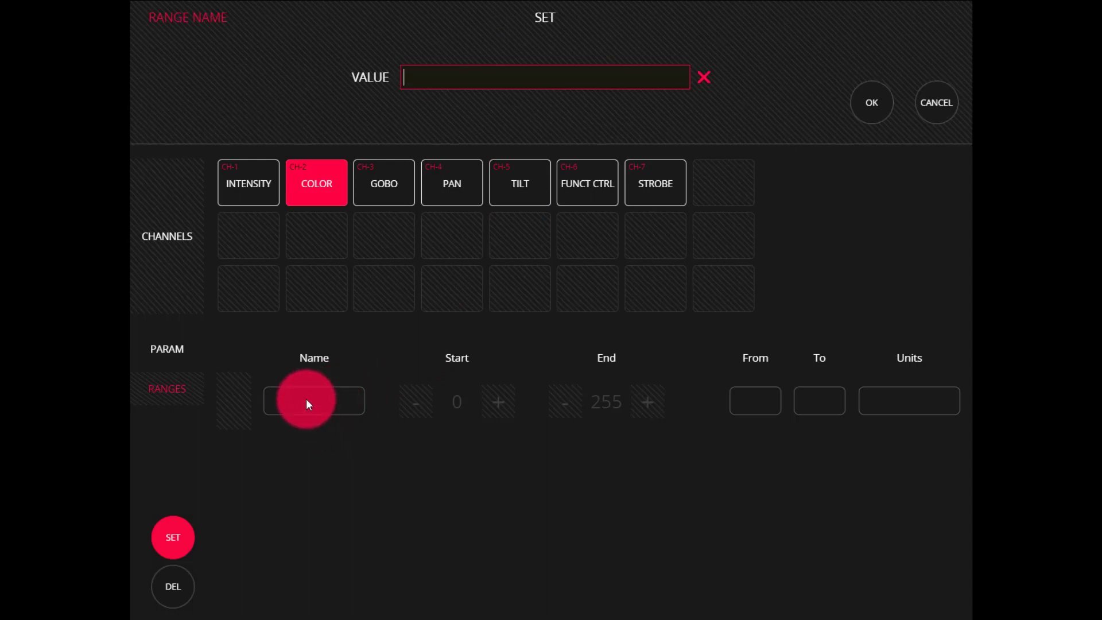
type("Red")
key("Return")
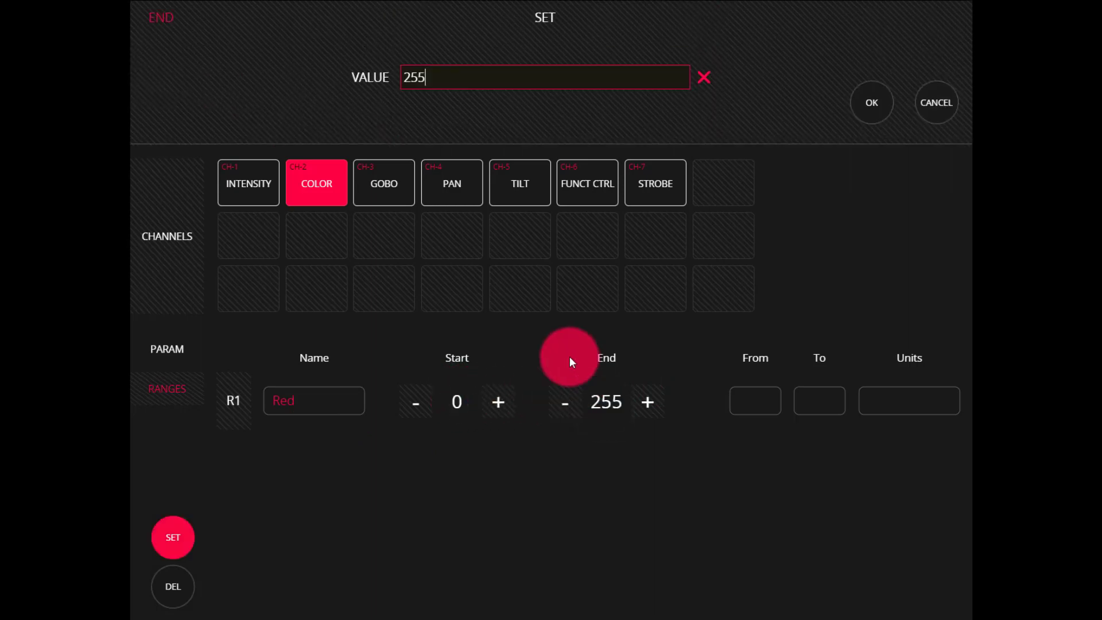
left_click(509, 86)
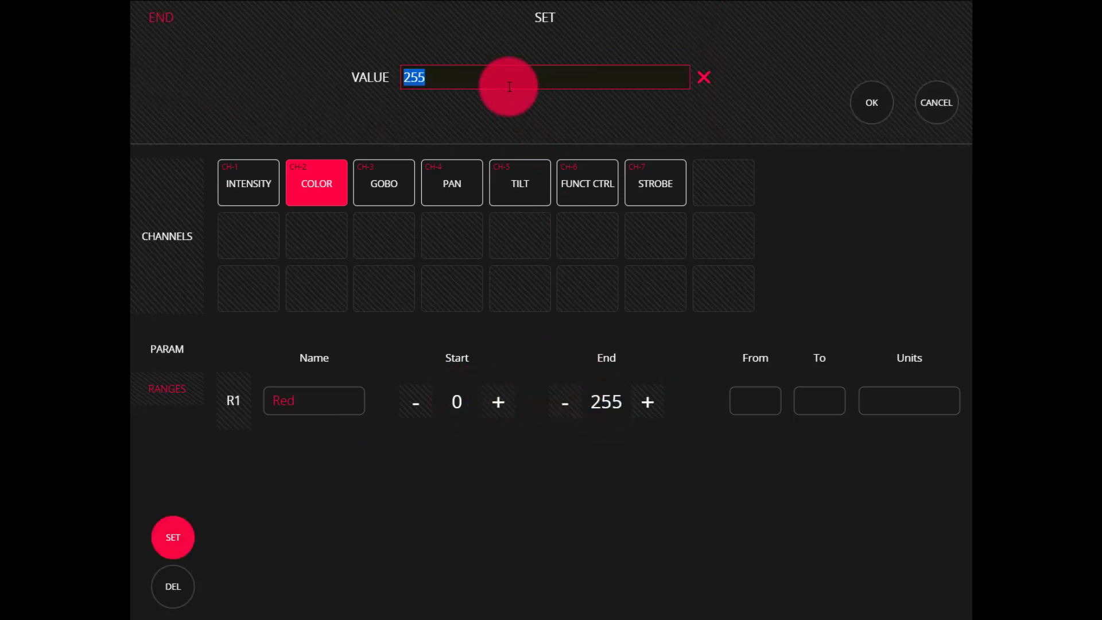
type("100")
key("Return")
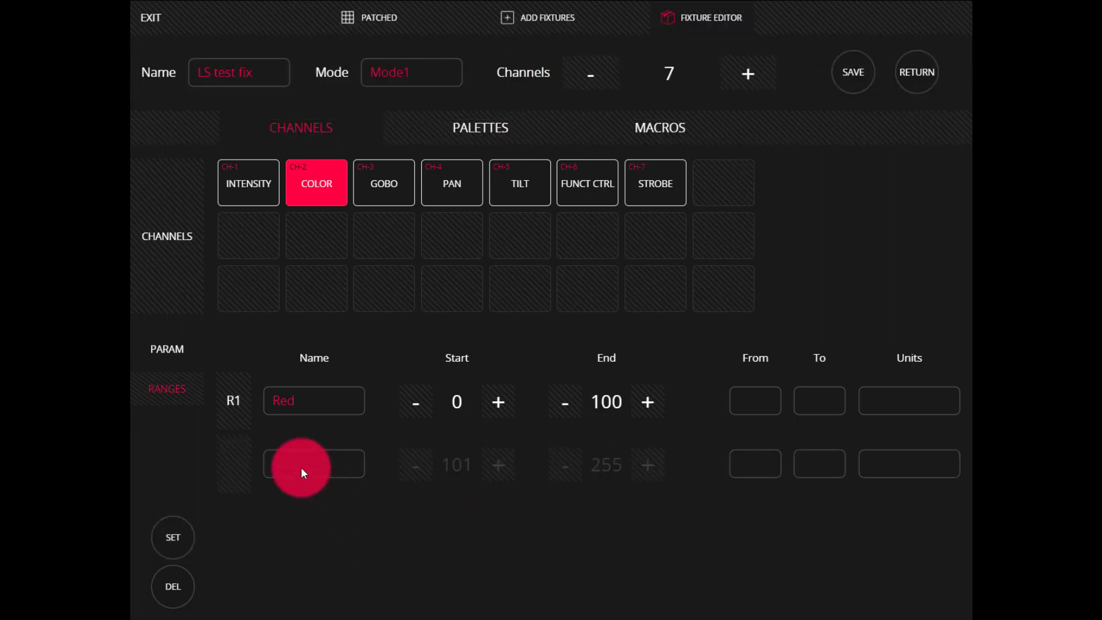
Name the second colour range, spanning 101–255, 'Blue'
left_click(300, 467)
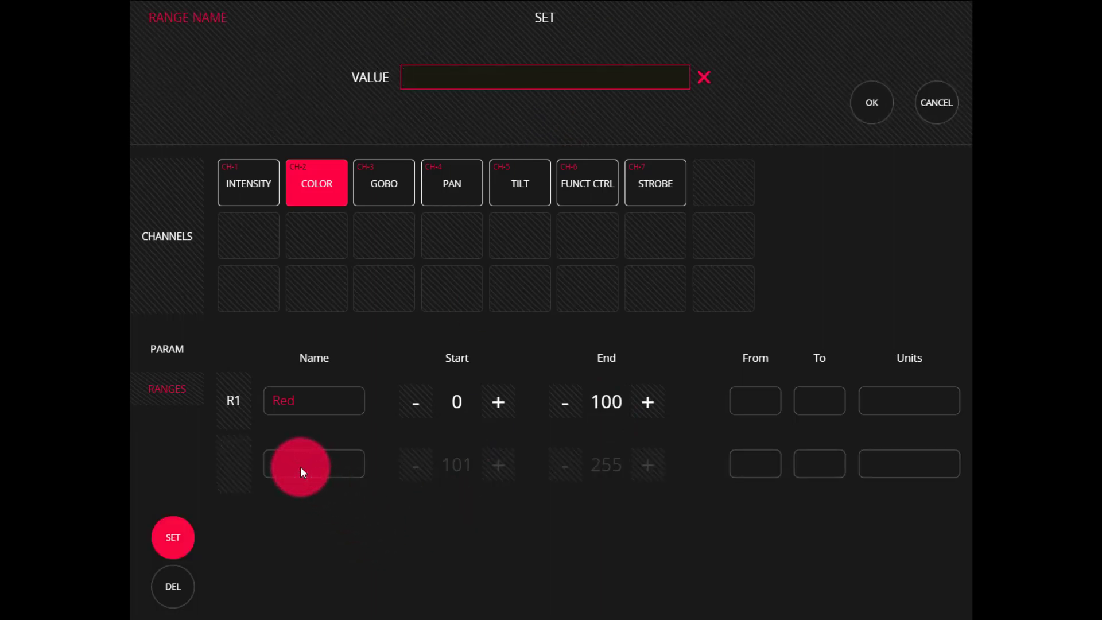
type("Blue")
key("Return")
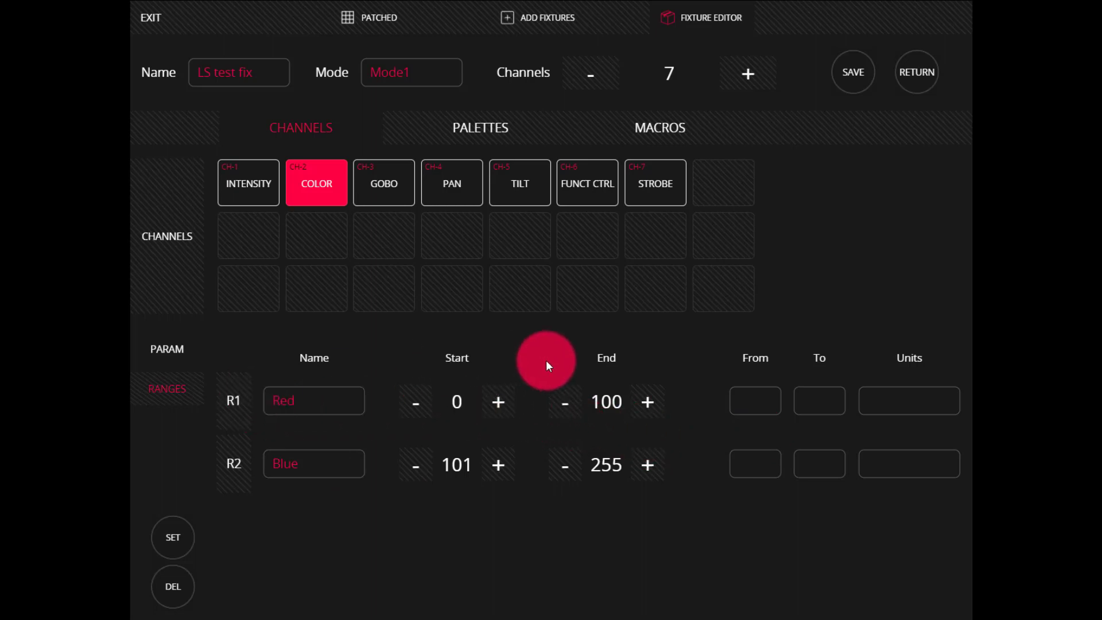
left_click(402, 194)
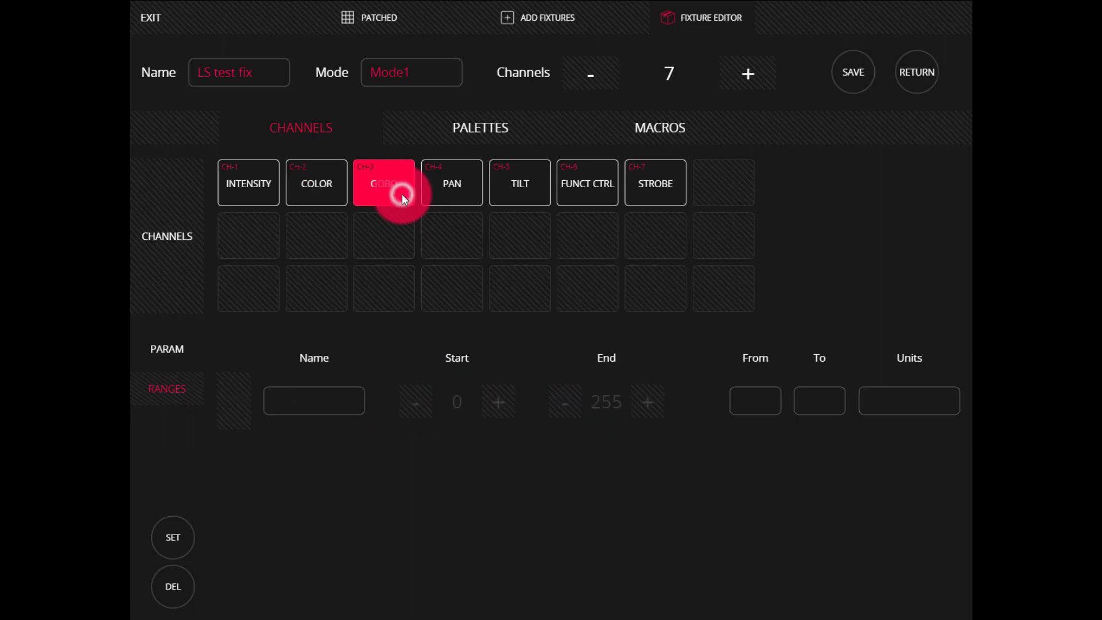
Name gobo range R1 'Gobo1' ending at 253, and name R2 'Gobo2'
left_click(303, 402)
type("Goob")
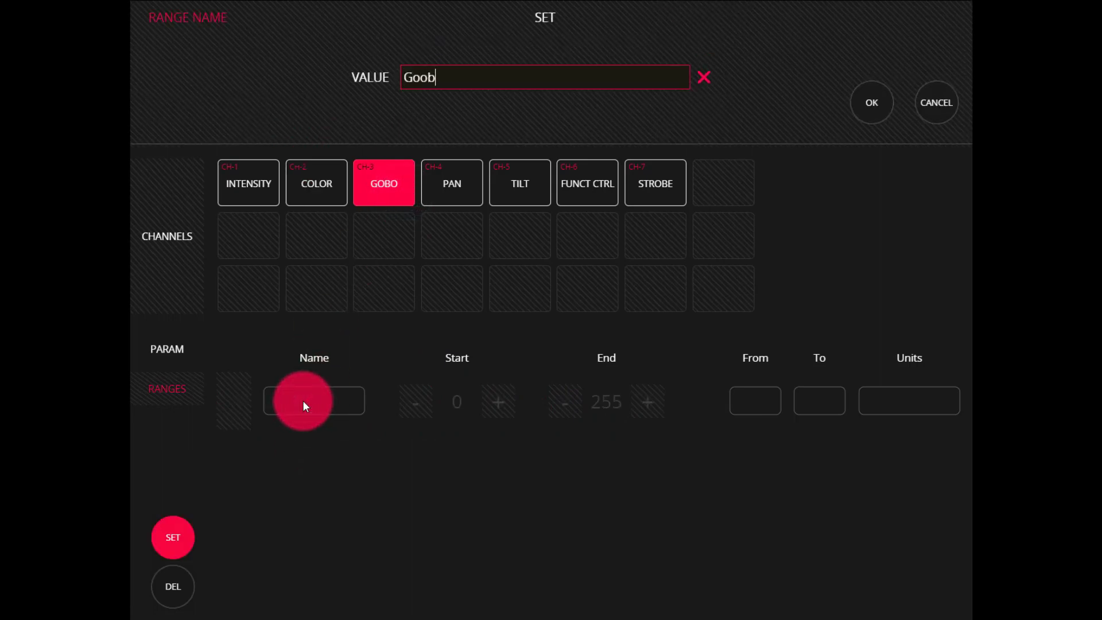
key("BackSpace")
type("bo")
key("Return")
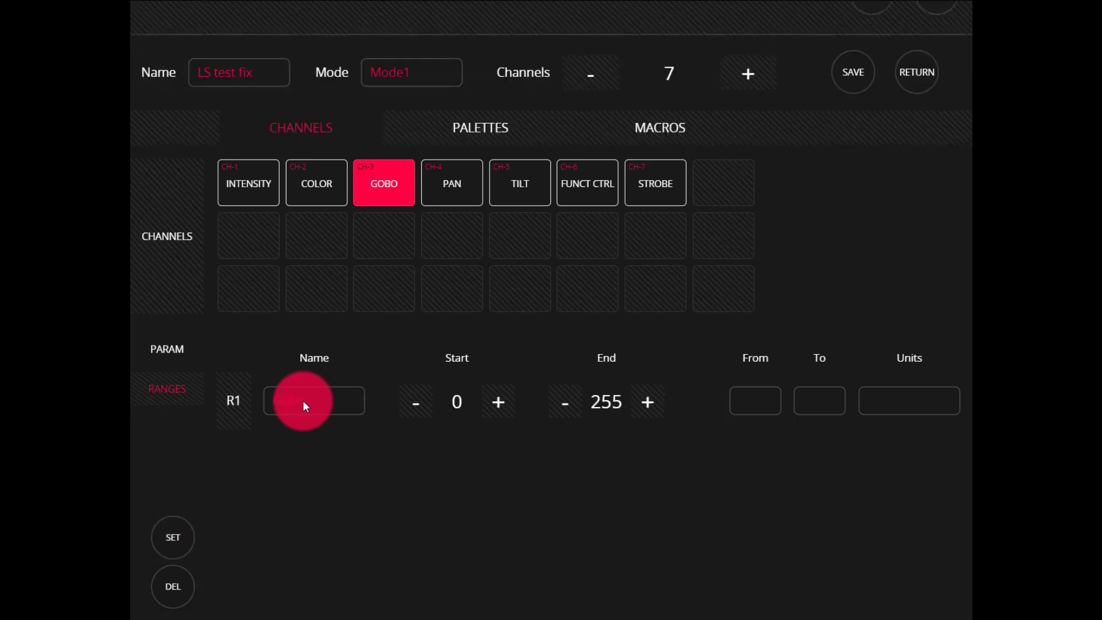
left_click(565, 402)
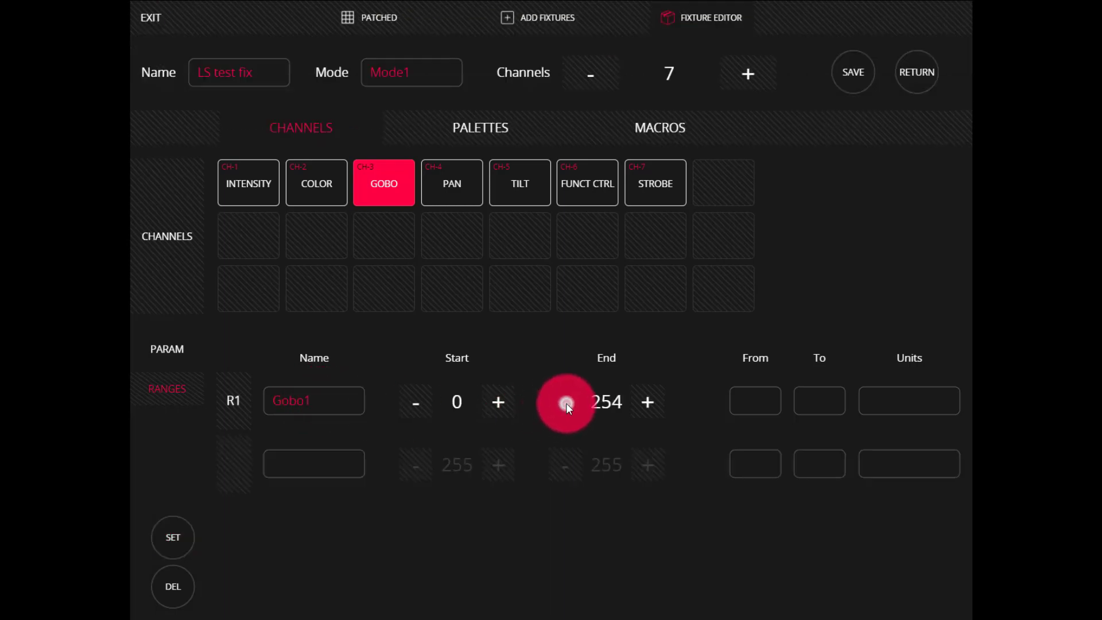
left_click(293, 459)
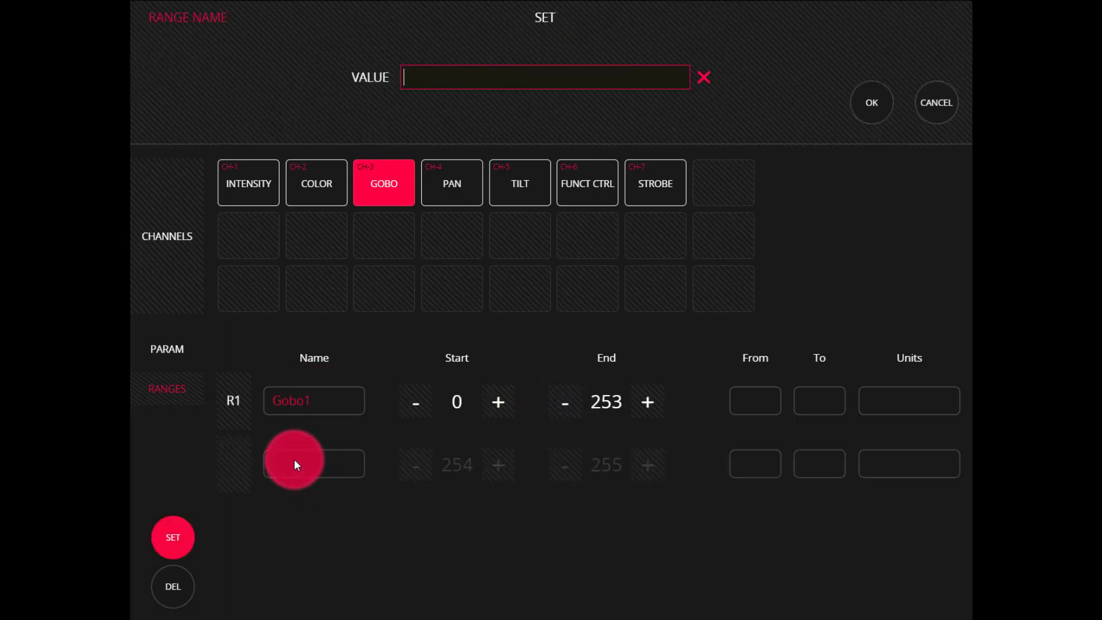
type("Gobo2")
key("Return")
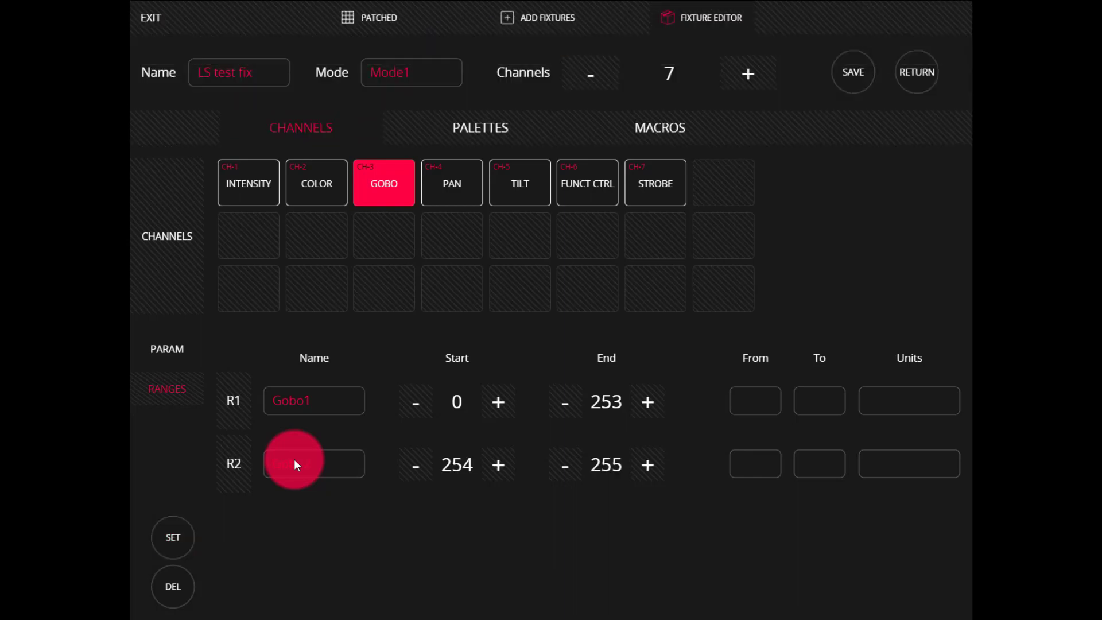
Add GOBO palette P1 in the Palettes section, named 'Gobo1'
left_click(463, 139)
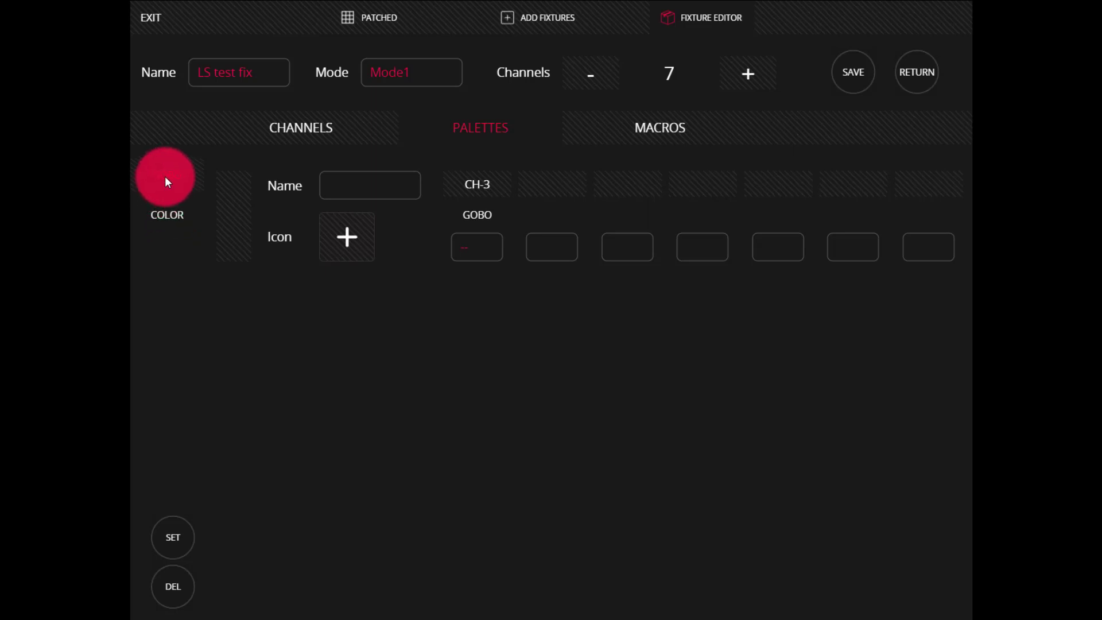
left_click(355, 188)
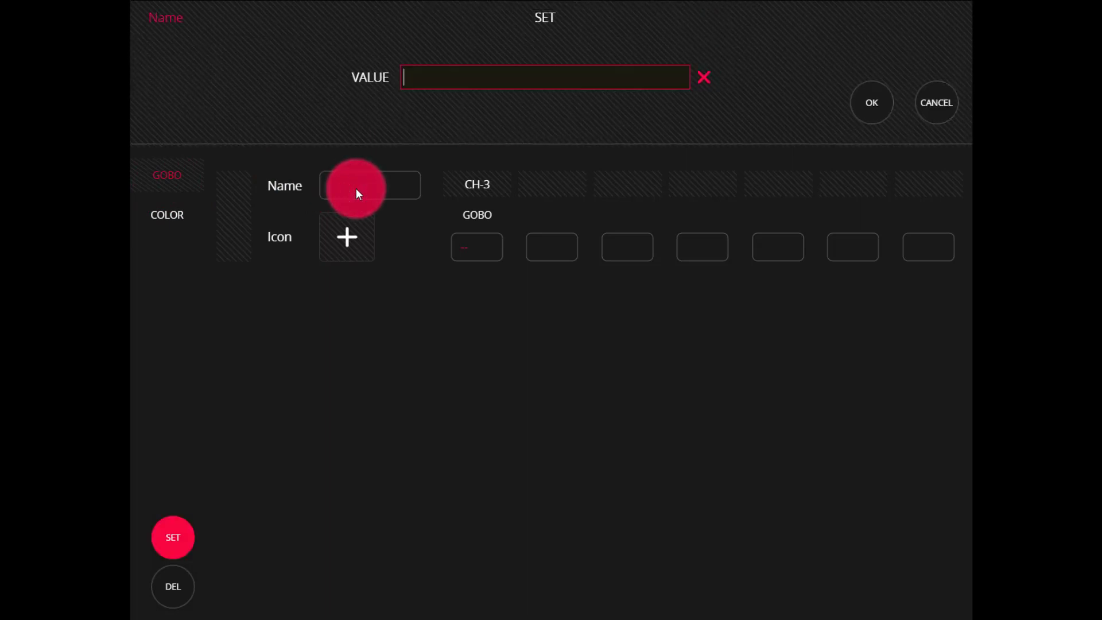
type("Gobo1")
key("Return")
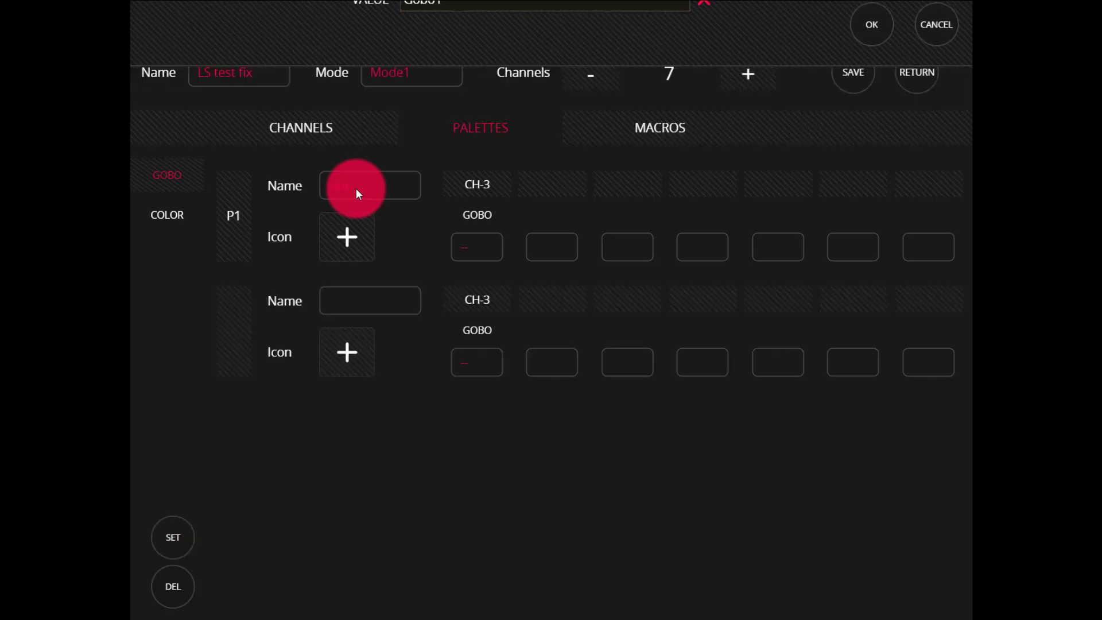
Choose a breakup-pattern gobo image as palette P1's icon
left_click(347, 231)
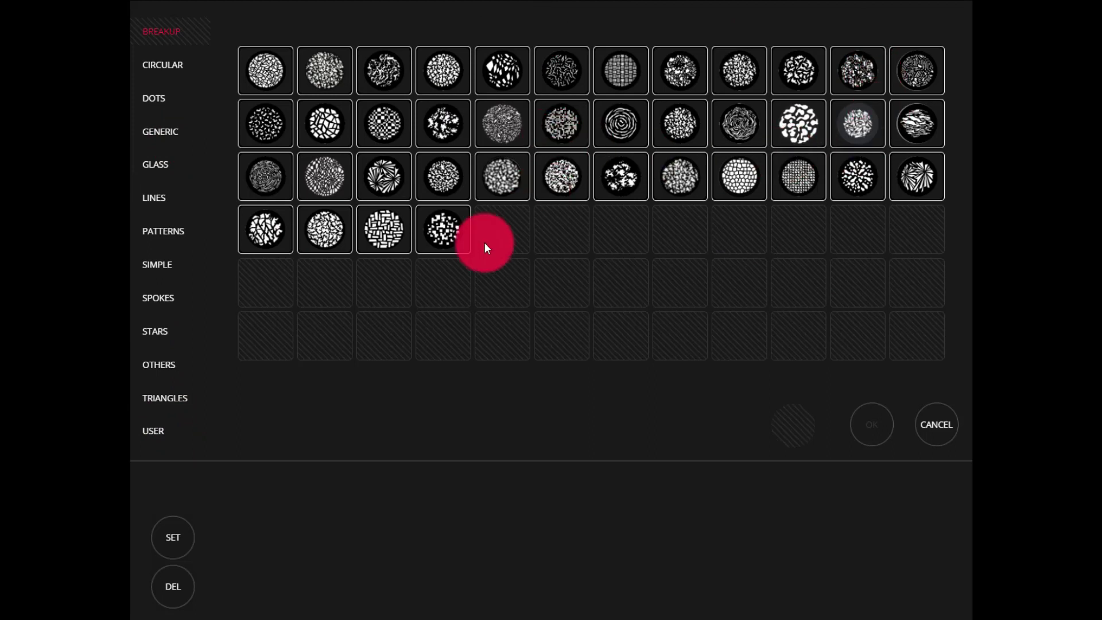
left_click(154, 433)
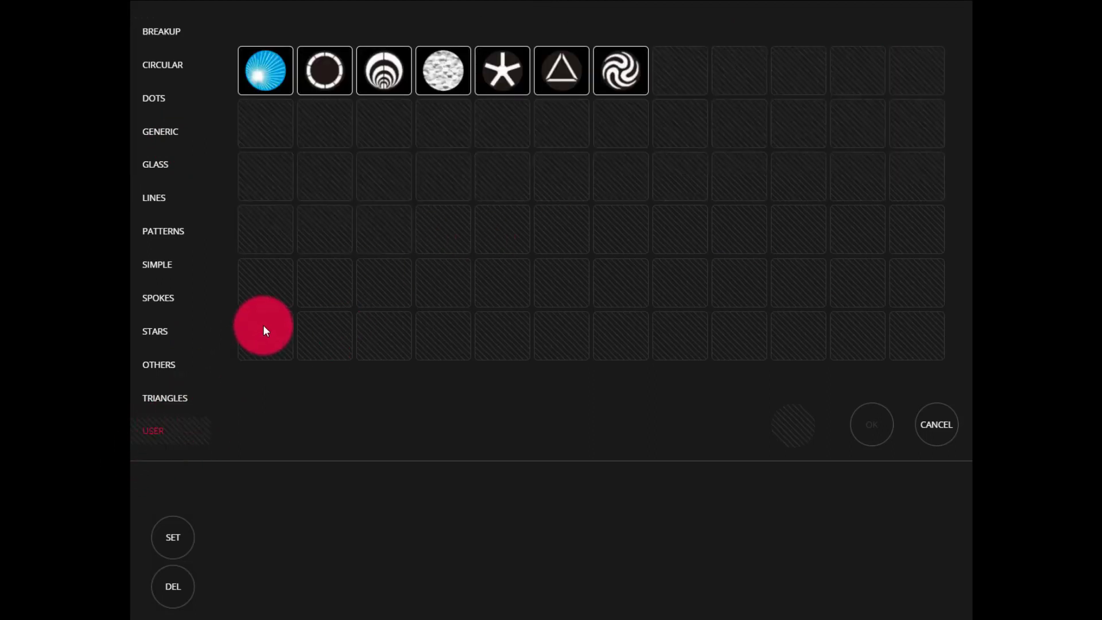
left_click(159, 33)
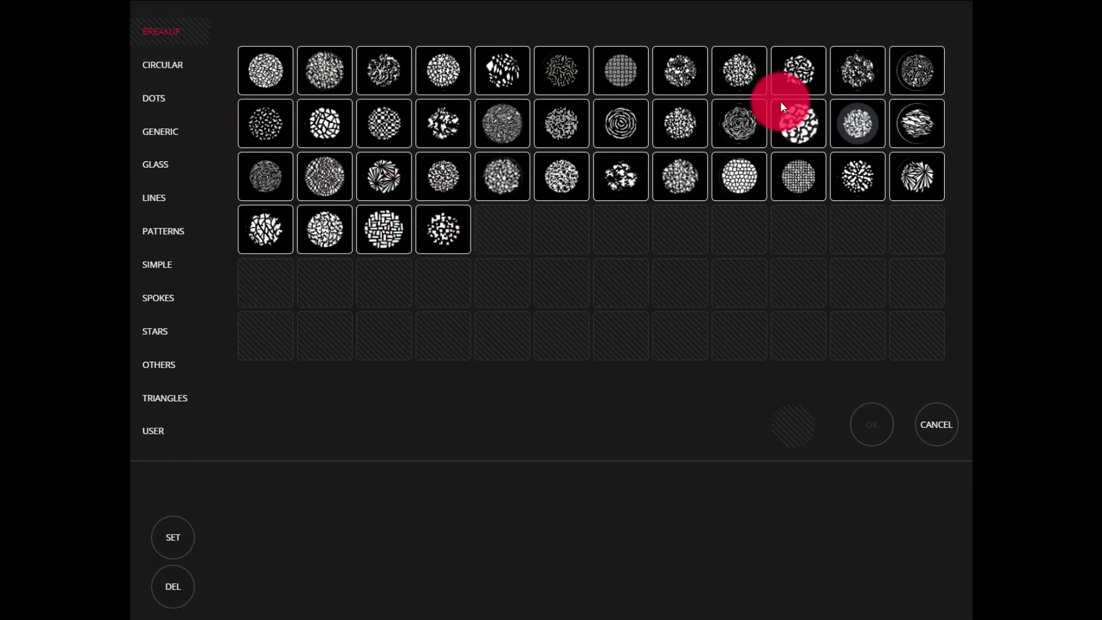
left_click(547, 180)
left_click(872, 429)
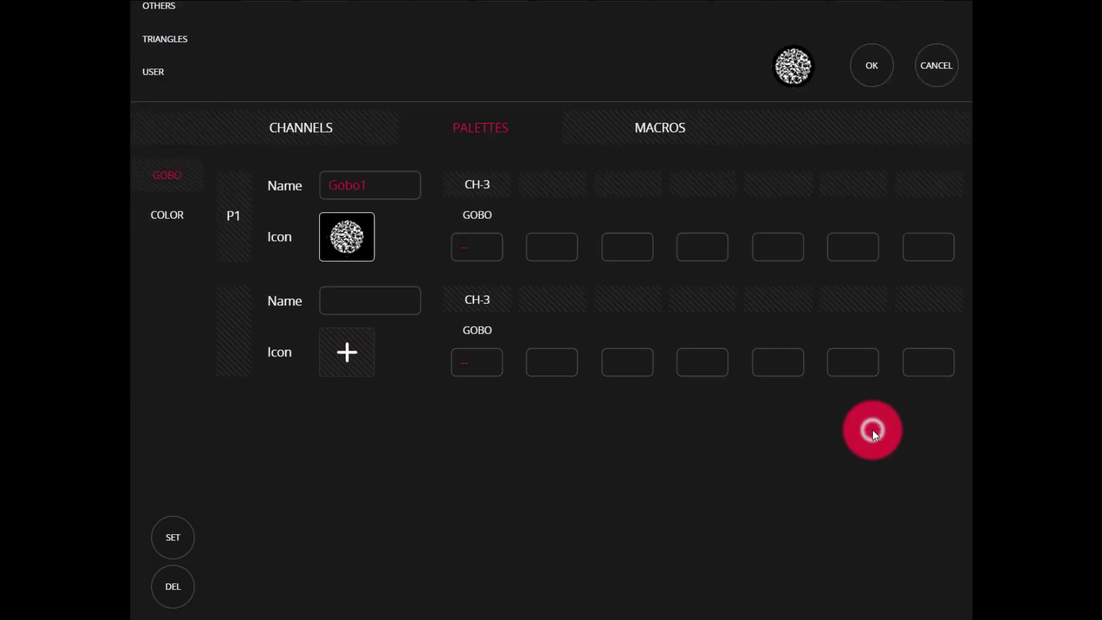
Set the Gobo1 palette's GOBO value to 10, check colour palettes, then go to Macros
left_click(481, 242)
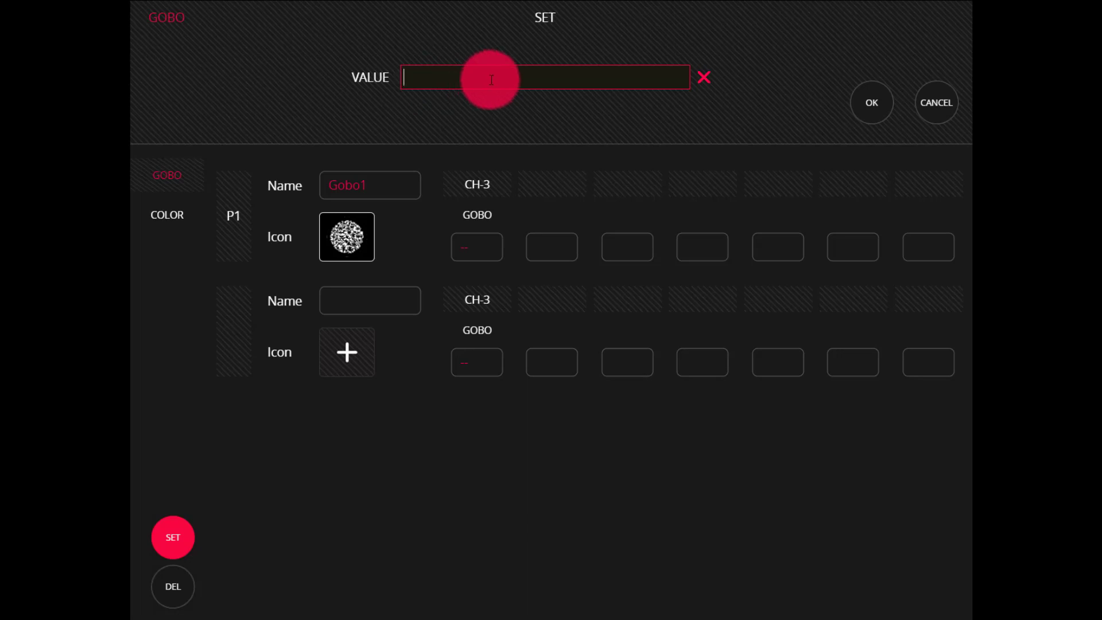
type("10")
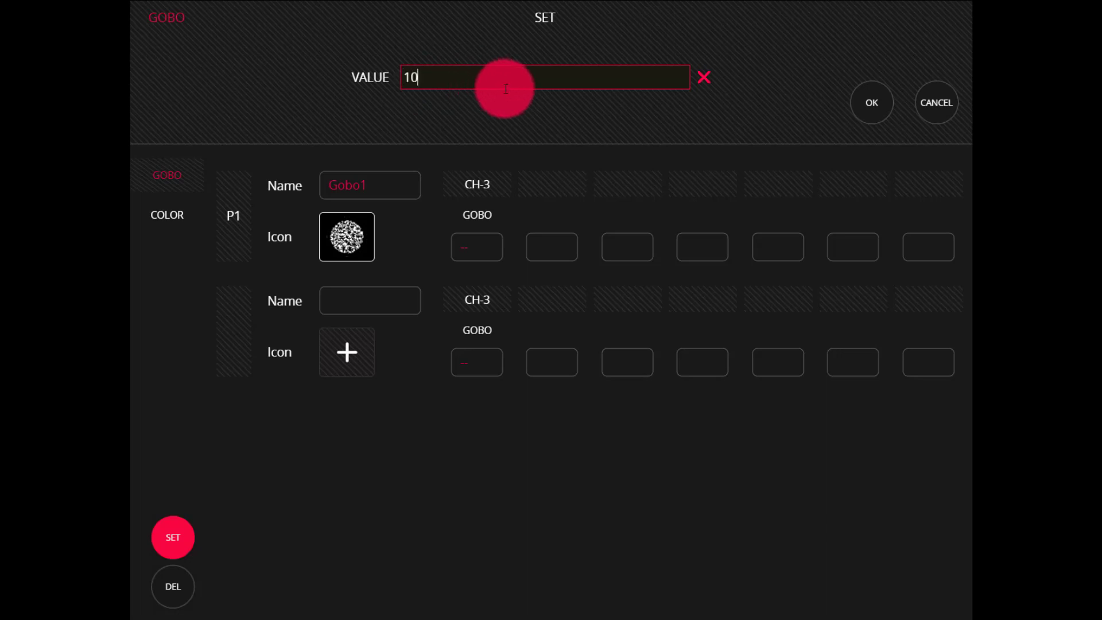
key("Return")
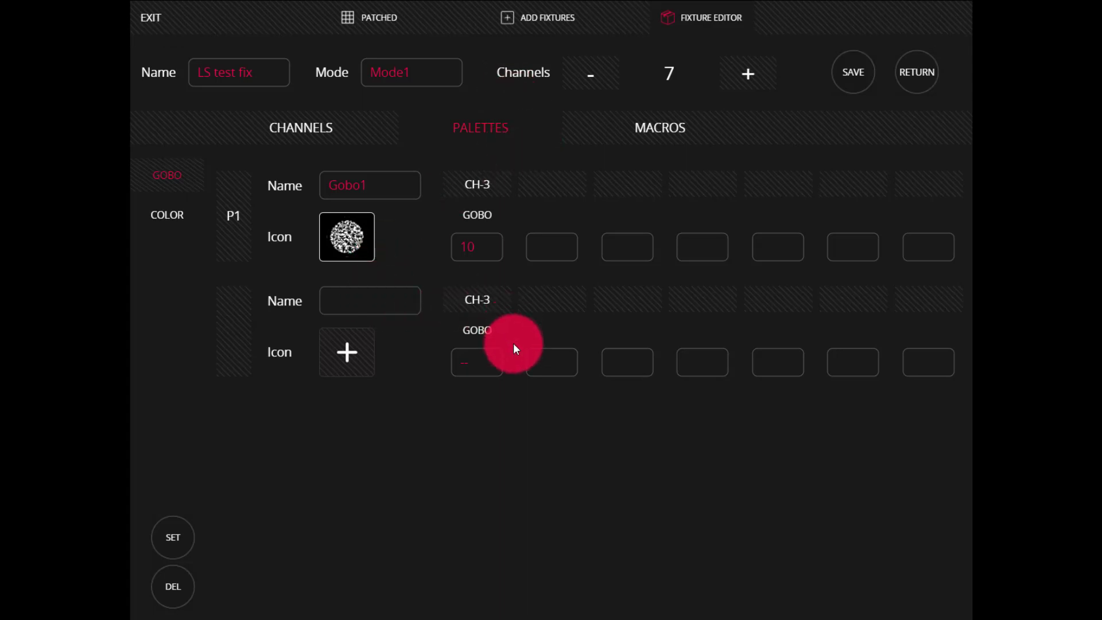
left_click(152, 202)
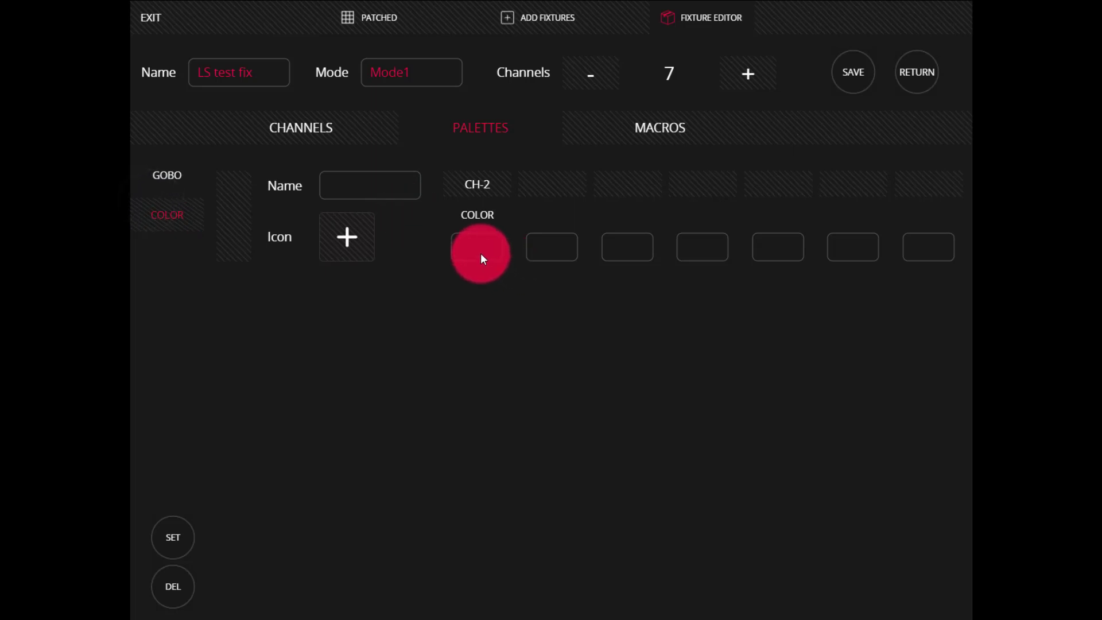
left_click(634, 130)
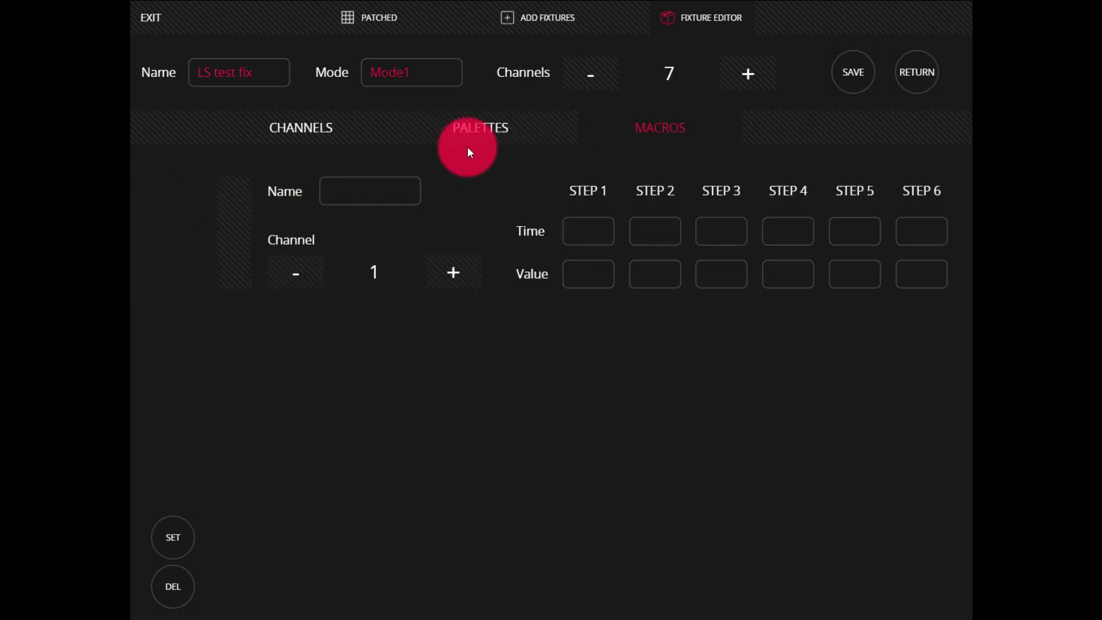
Name the first macro 'Lamp On'
left_click(375, 194)
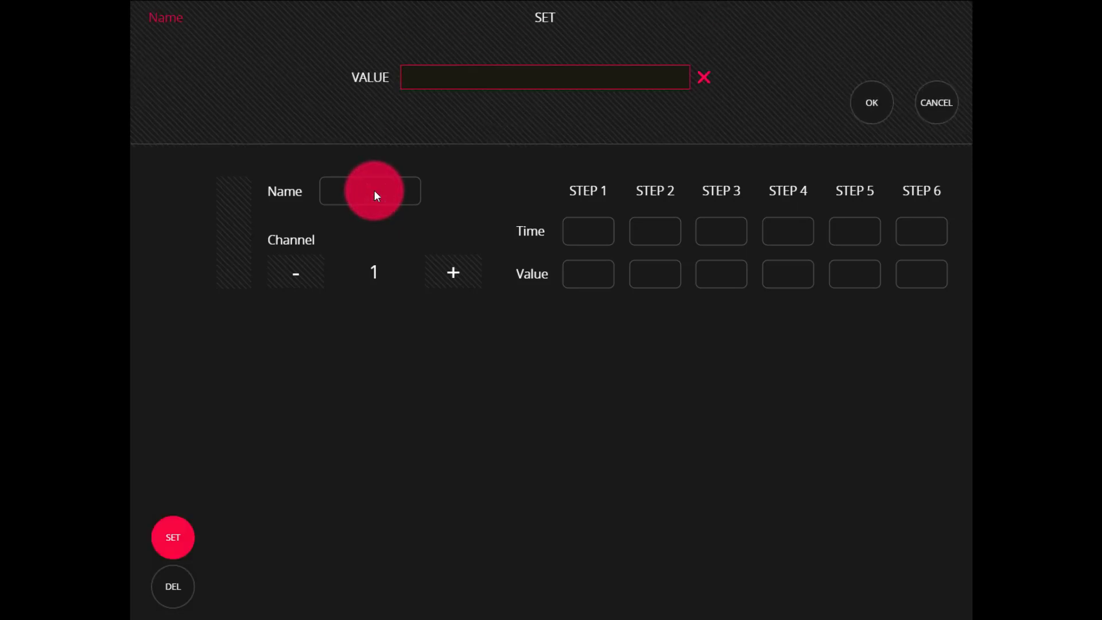
type("Lamp Oli")
key("BackSpace")
key("BackSpace")
type("n")
key("Return")
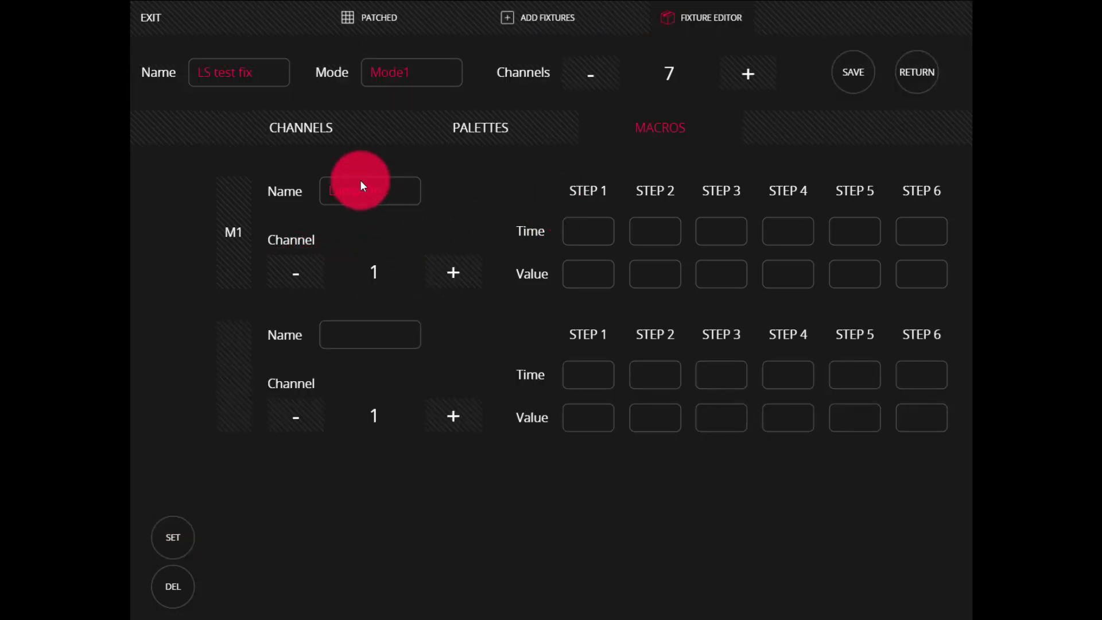
Check the control channel's number, then set the Lamp On macro to channel 6
left_click(329, 133)
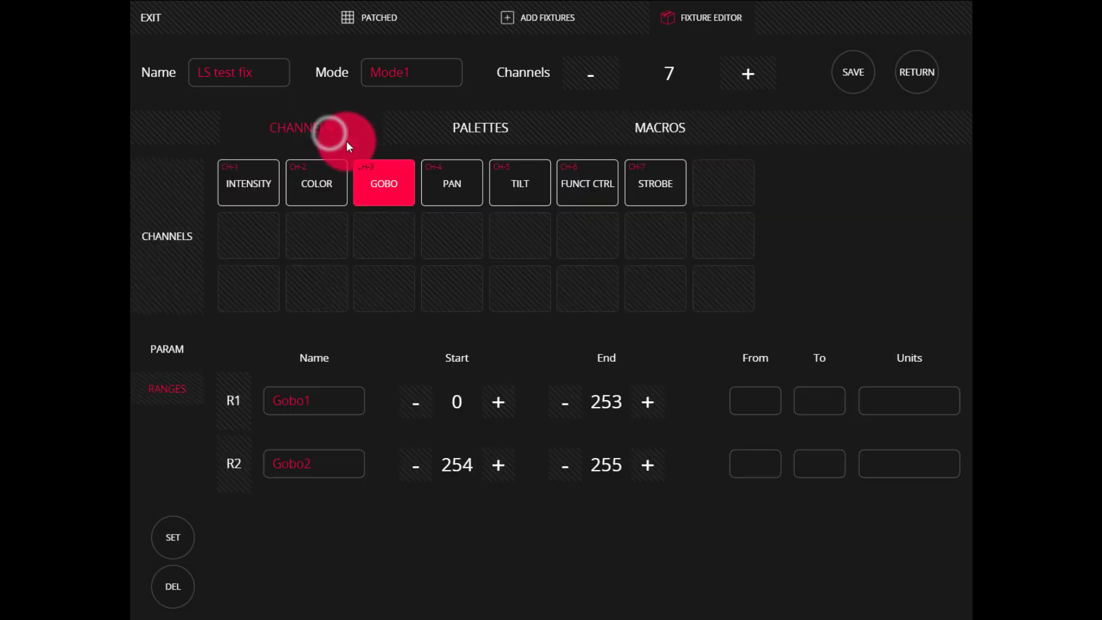
left_click(586, 183)
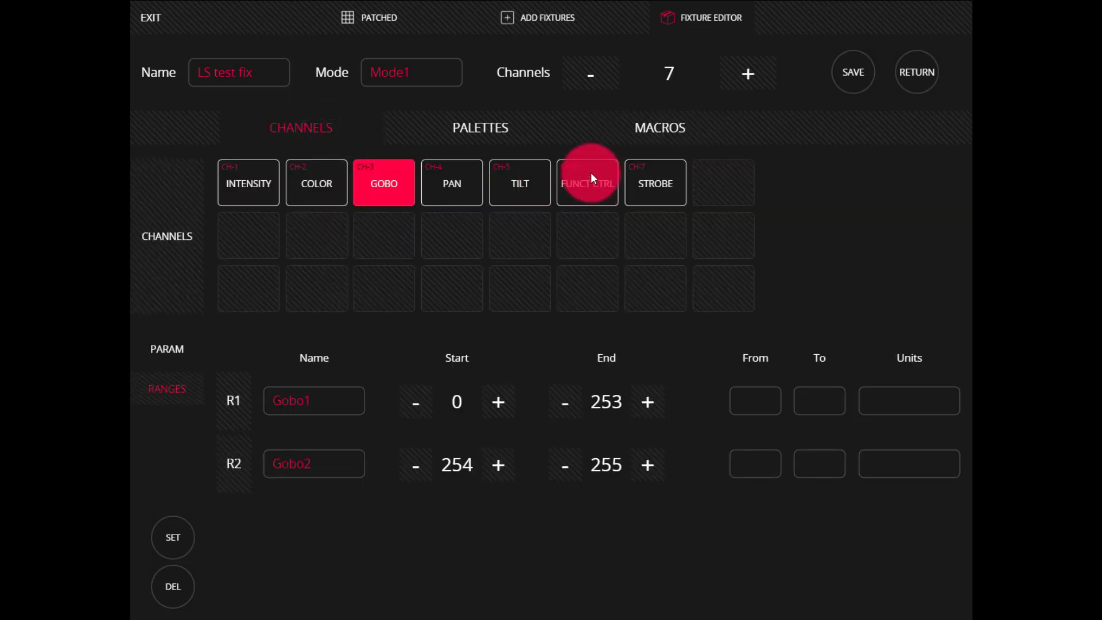
left_click(651, 131)
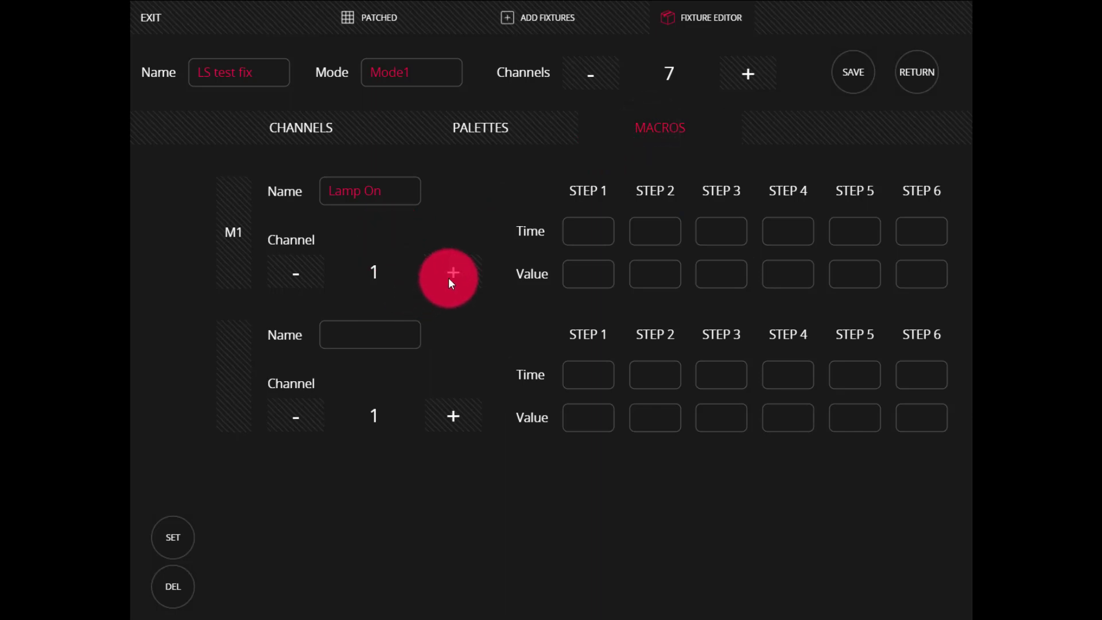
left_click(451, 276)
left_click(452, 276)
left_click(451, 276)
left_click(450, 276)
left_click(452, 276)
left_click(452, 277)
left_click(291, 268)
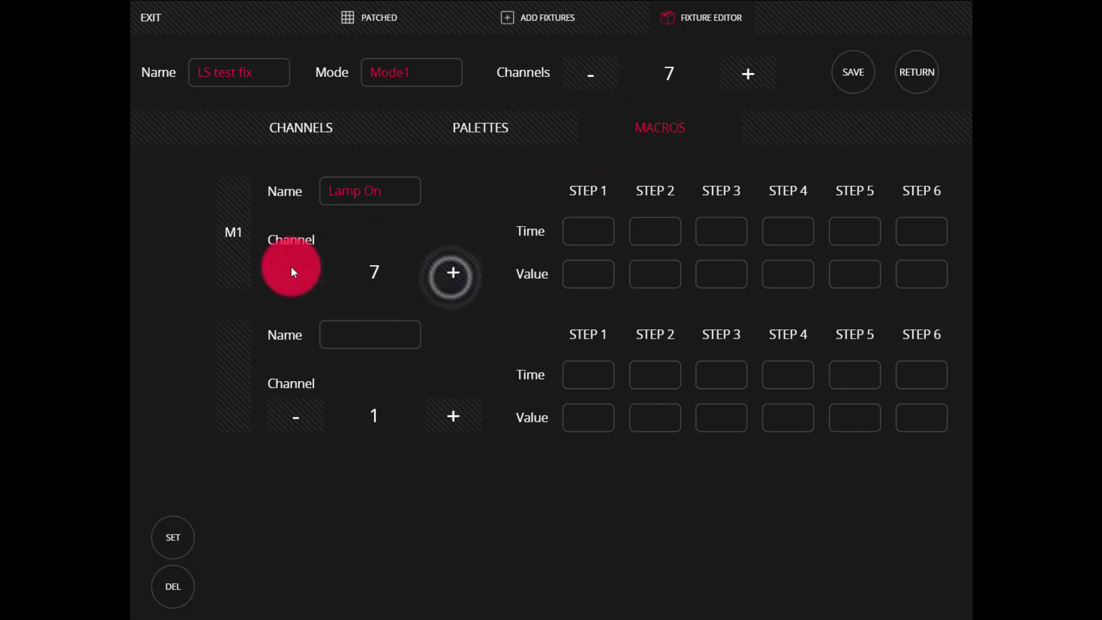
left_click(459, 202)
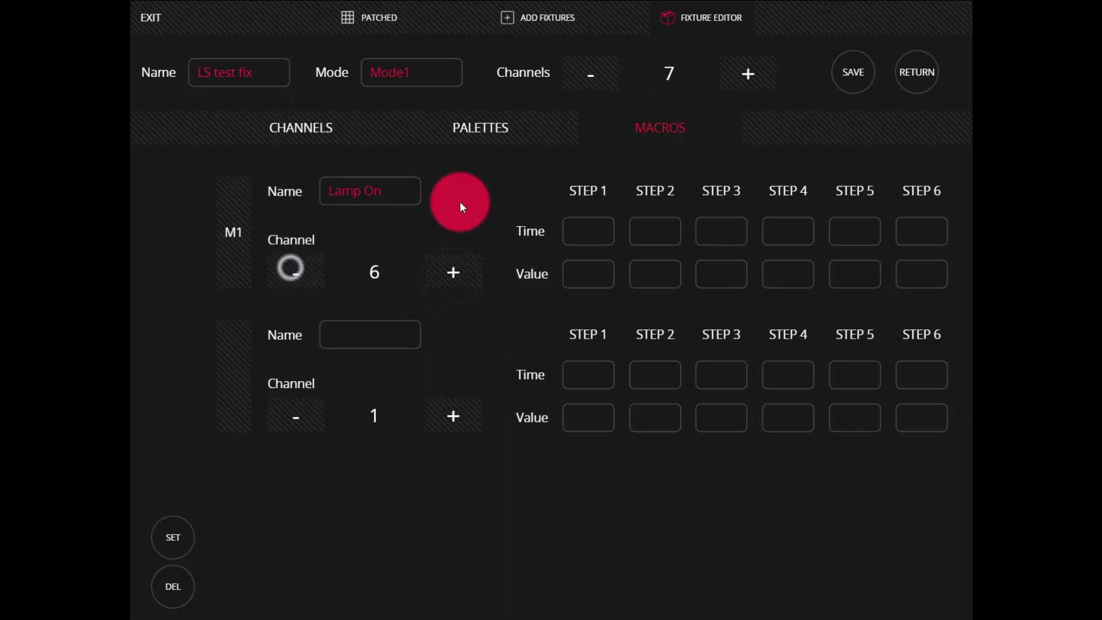
Give macro step 1 a time of 5 seconds and a value of 255
left_click(584, 231)
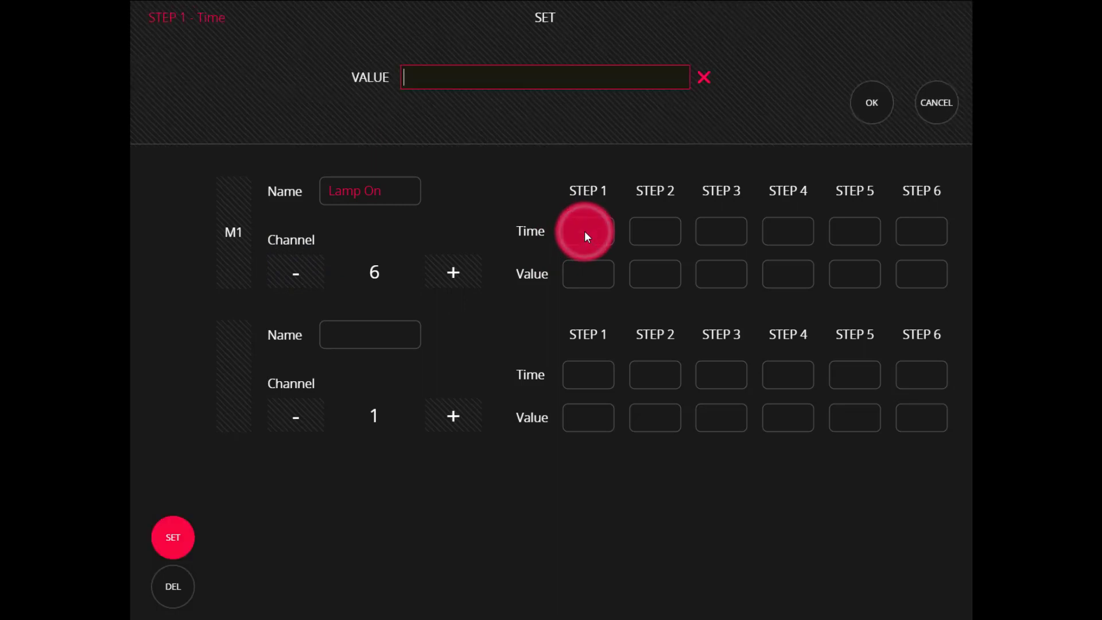
type("10")
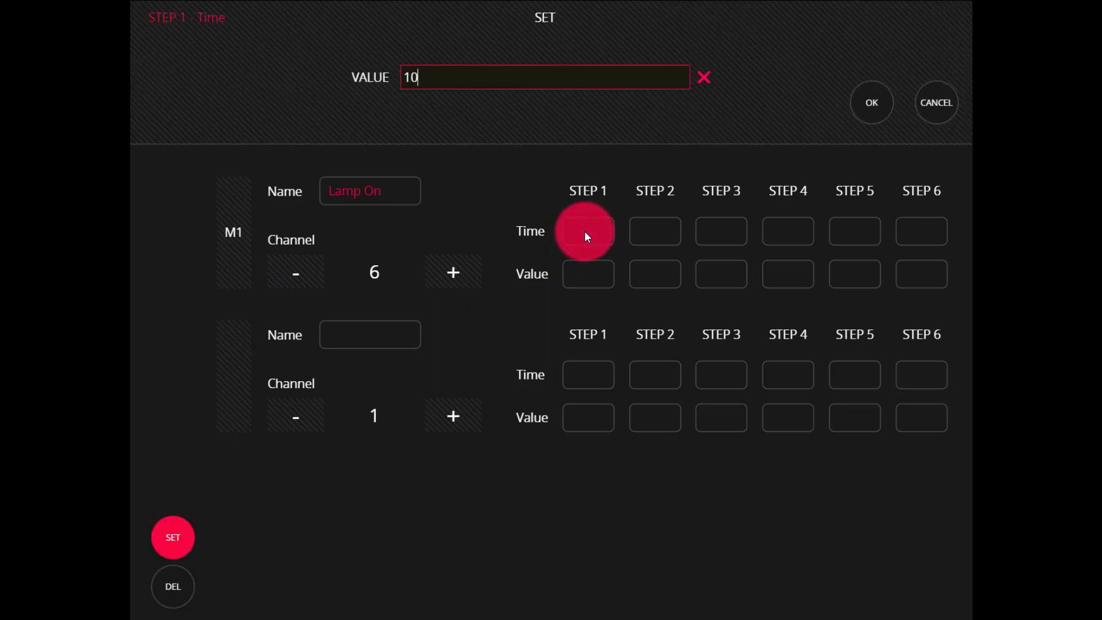
key("BackSpace")
key("BackSpace")
type("5")
key("Return")
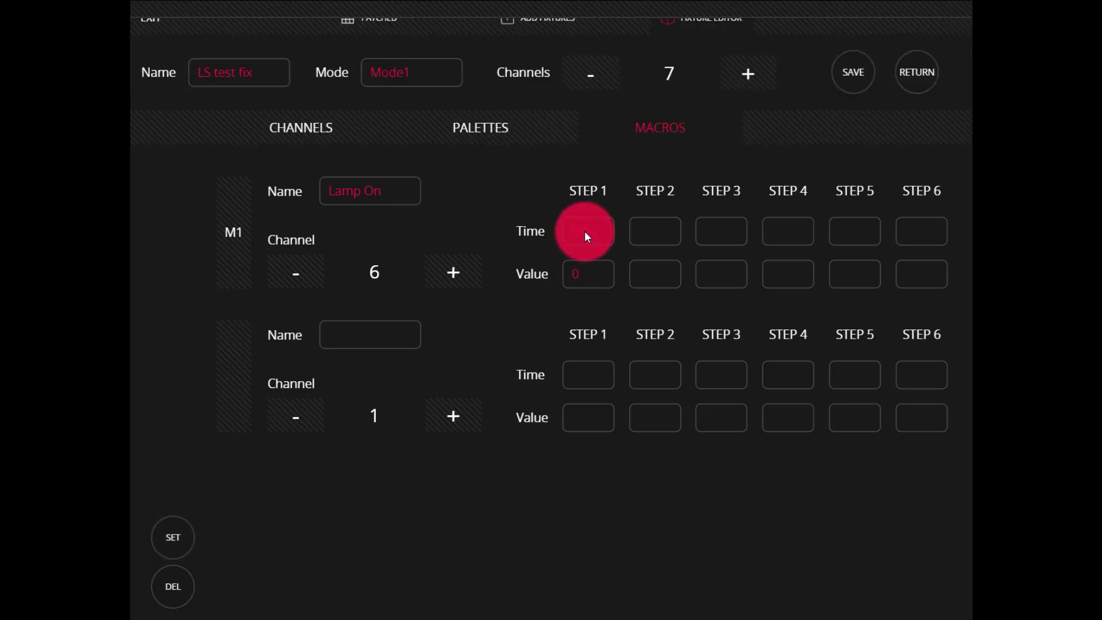
left_click(602, 270)
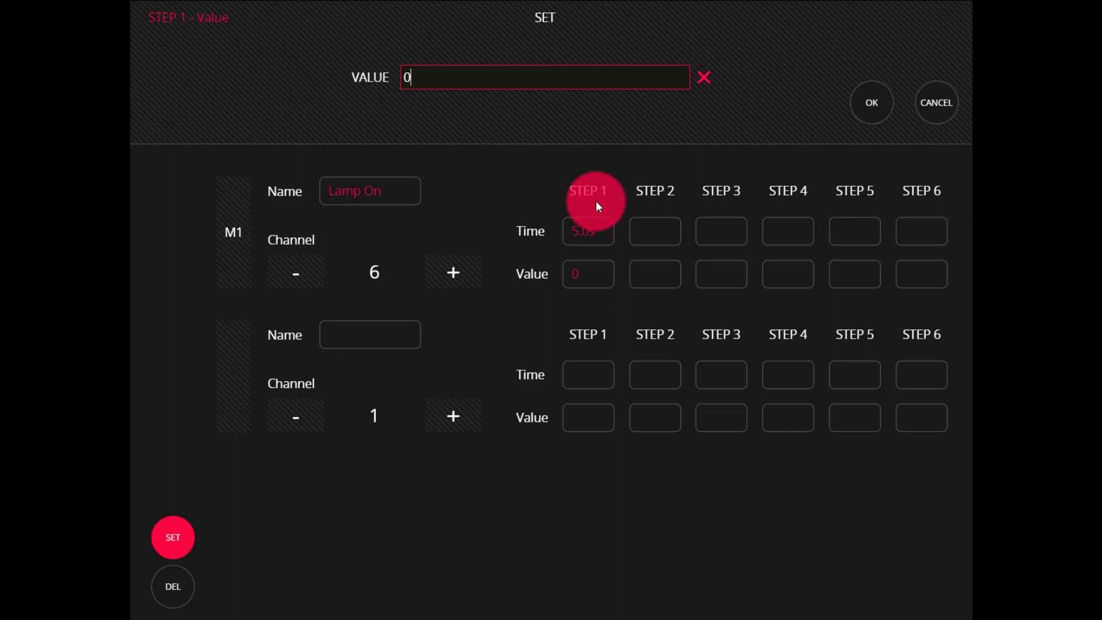
key("BackSpace")
type("255")
key("Return")
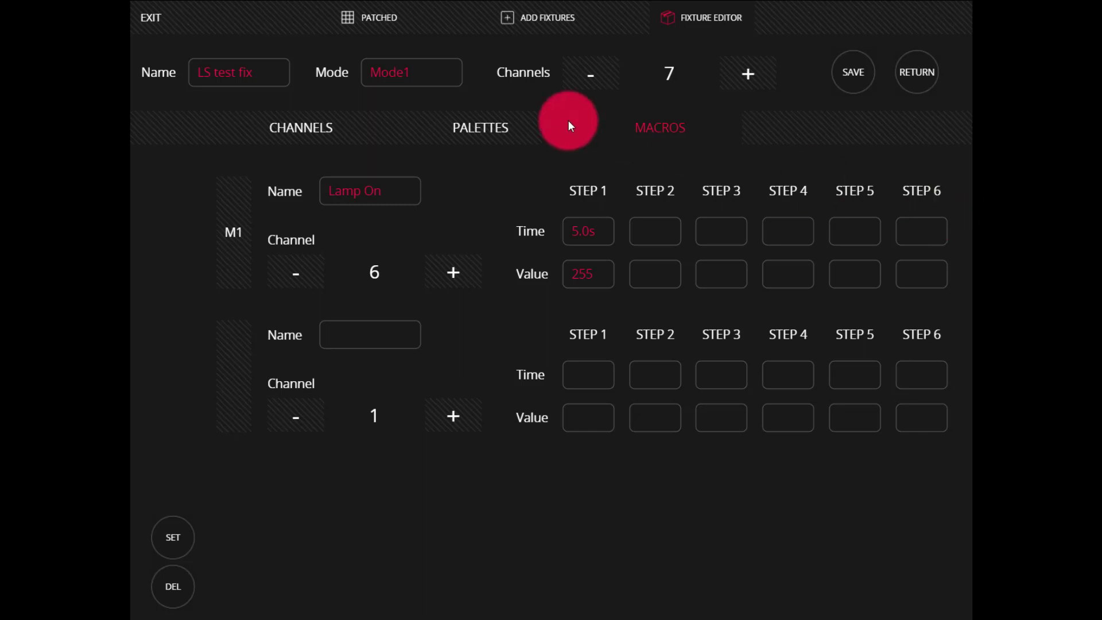
Review the GOBO channel ranges and try saving, which gives a 'Name no valid' error
left_click(310, 137)
left_click(357, 185)
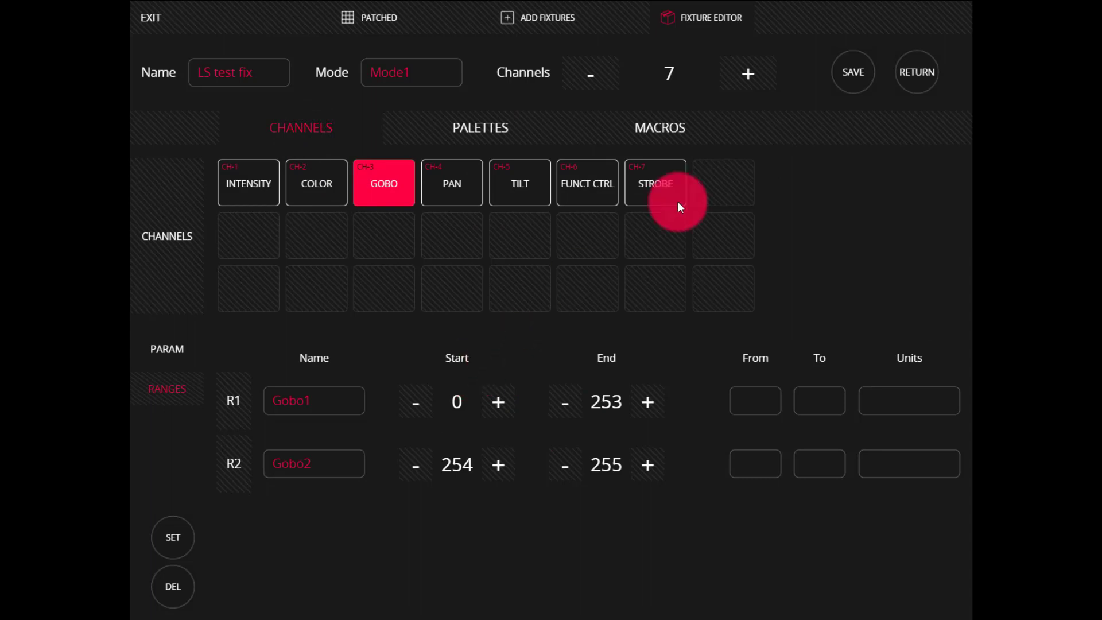
left_click(850, 73)
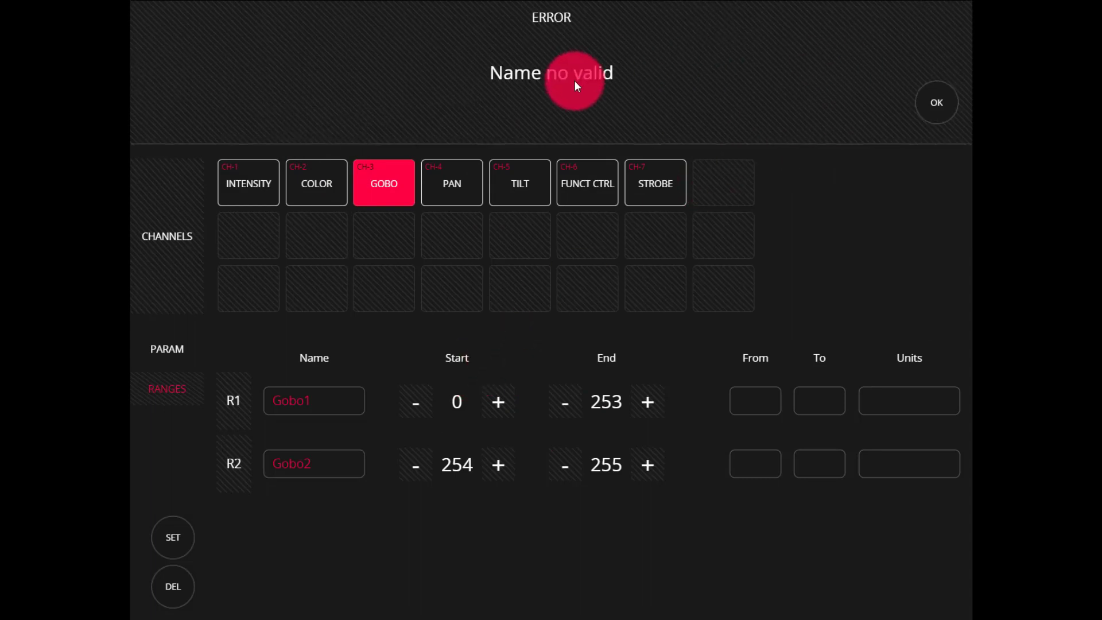
left_click(936, 103)
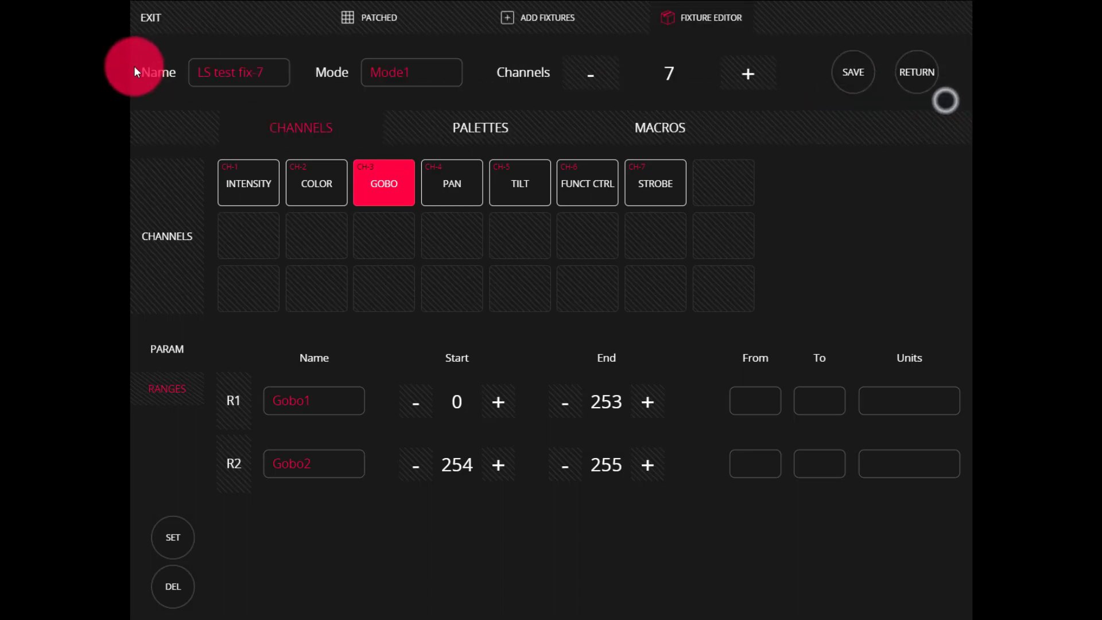
Remove the space to rename the fixture 'LStestfix-7' and save it
left_click(241, 71)
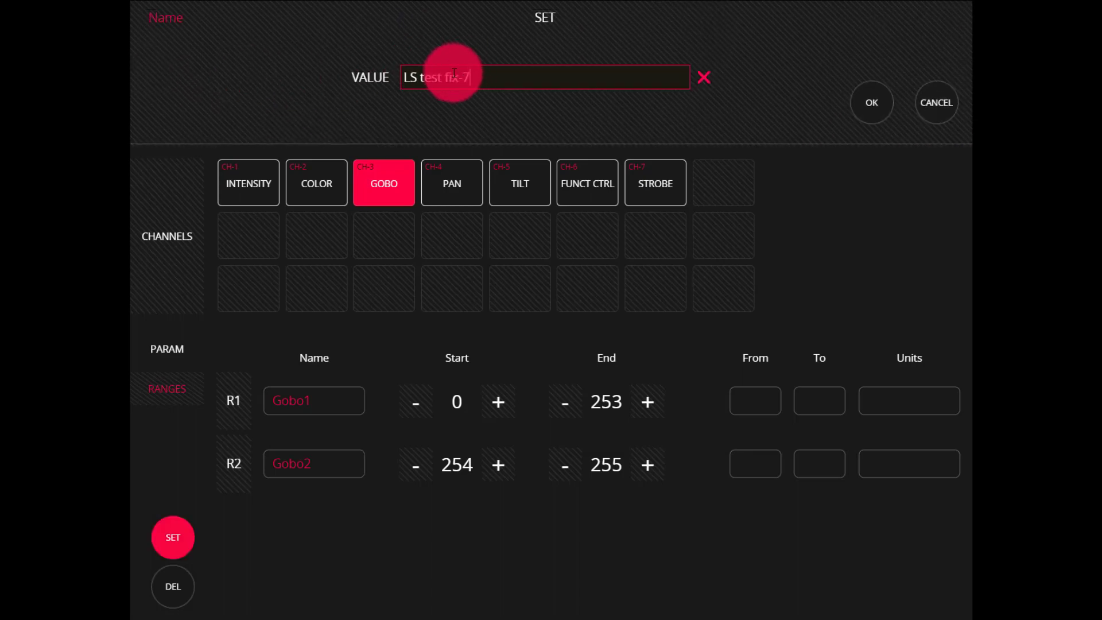
left_click(450, 76)
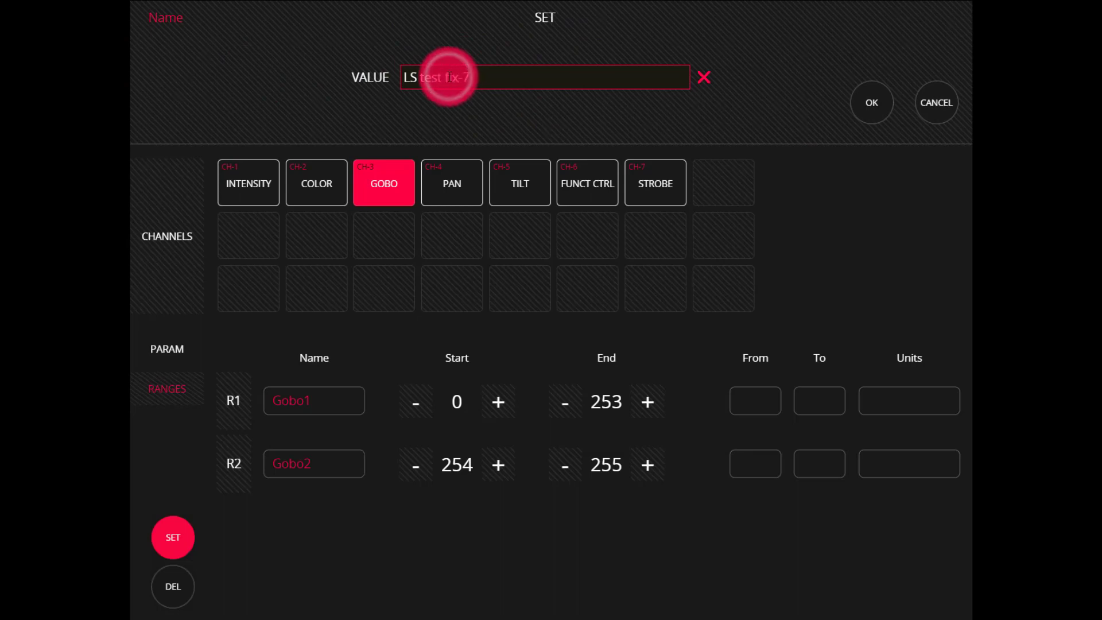
key("BackSpace")
key("BackSpace")
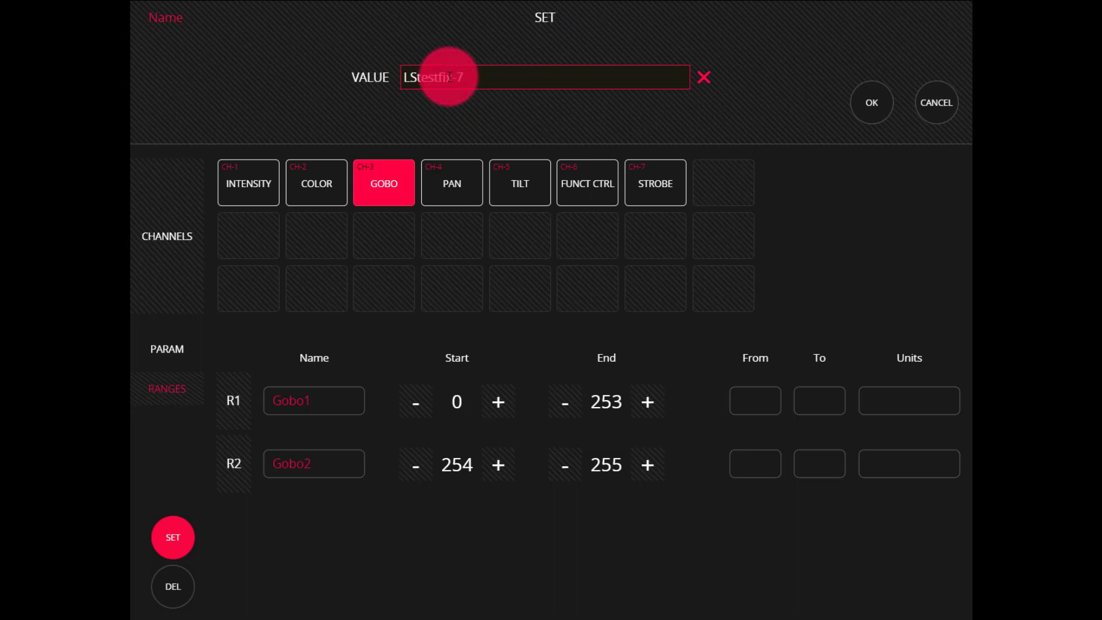
key("Return")
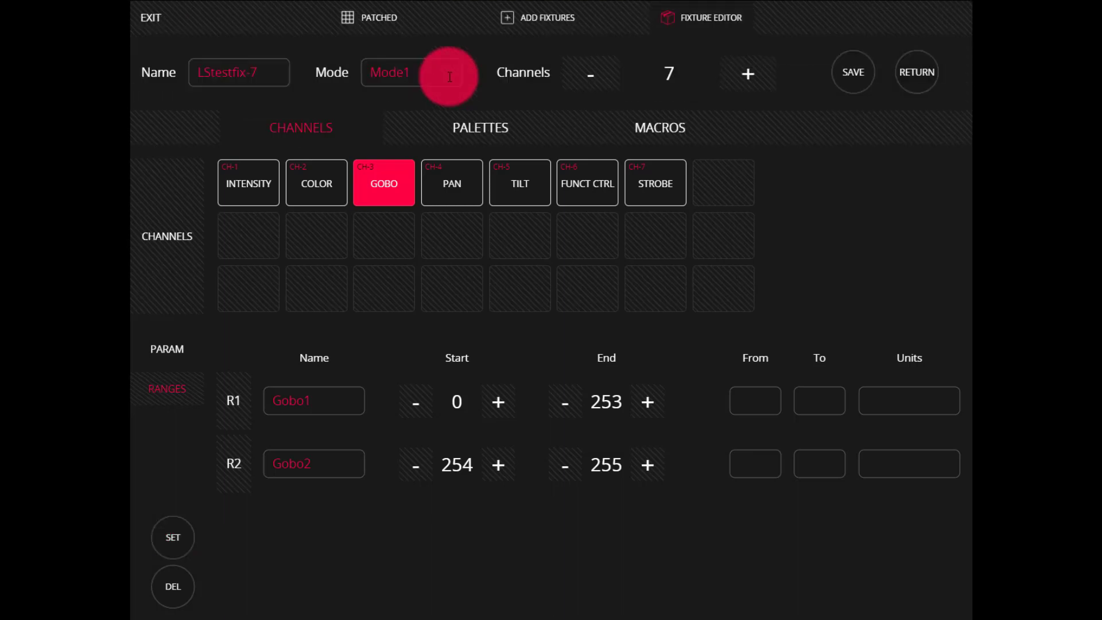
left_click(853, 79)
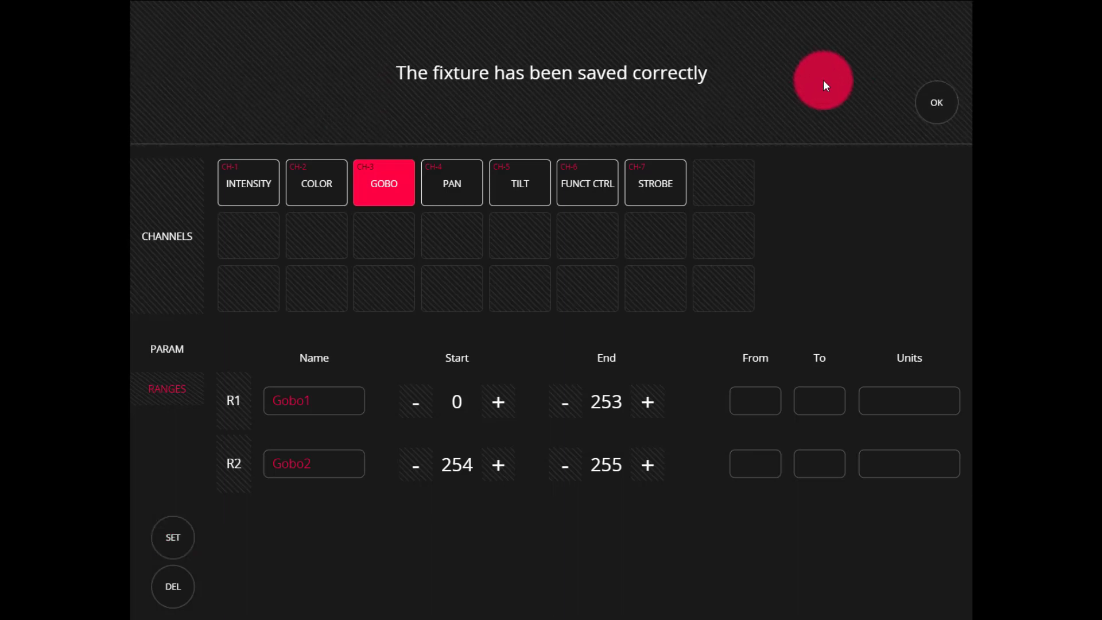
left_click(923, 103)
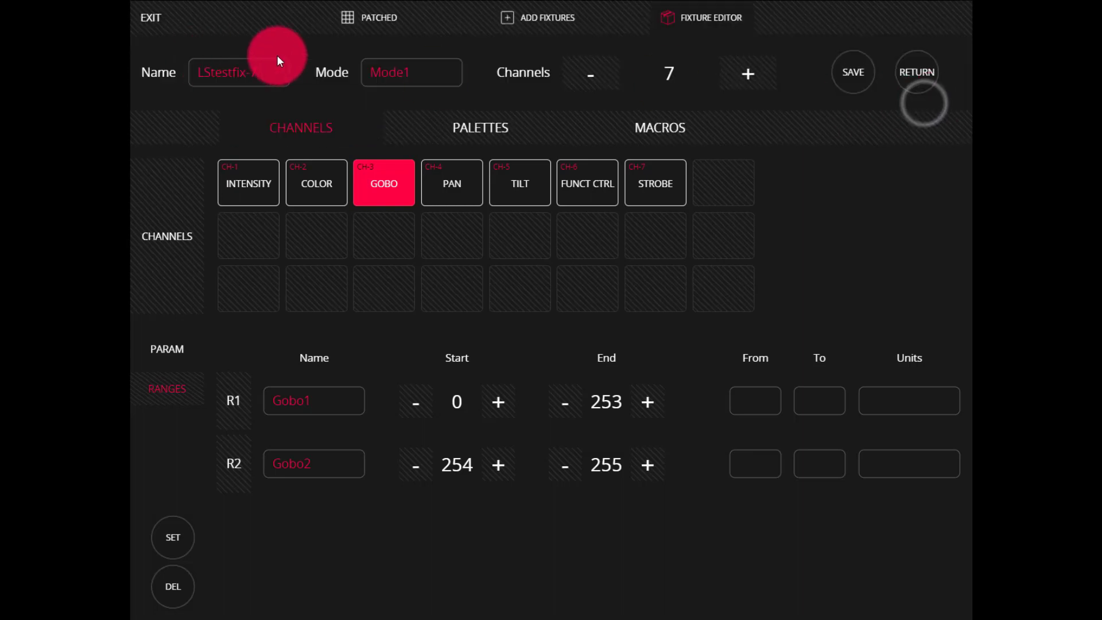
In Add Fixtures, pick brand STU > USER and model JKL > LStestfix-7
left_click(507, 20)
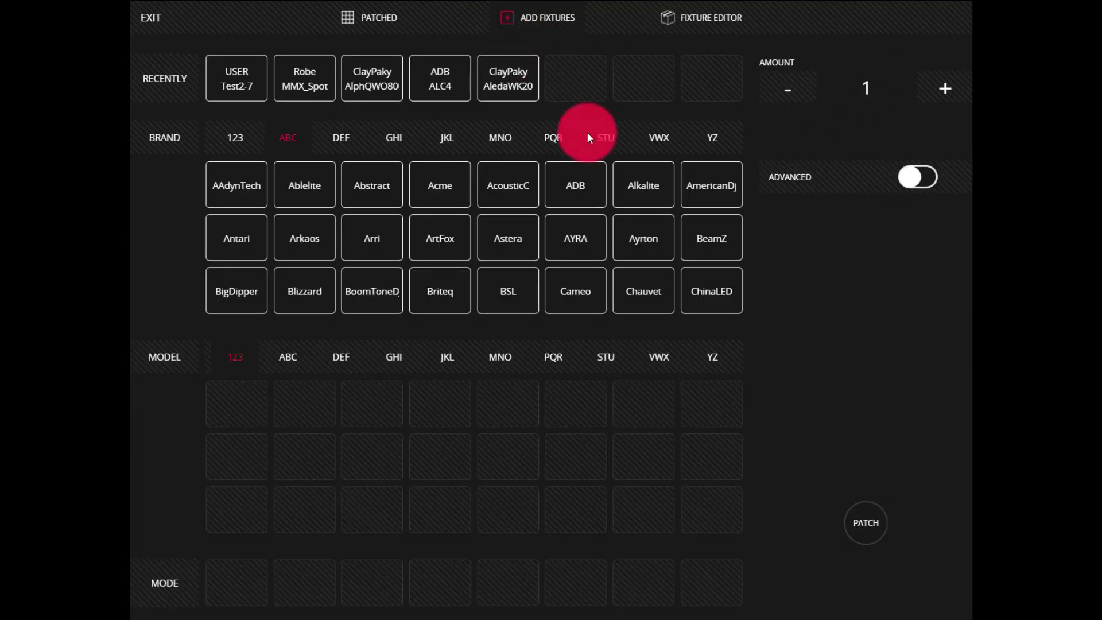
left_click(652, 185)
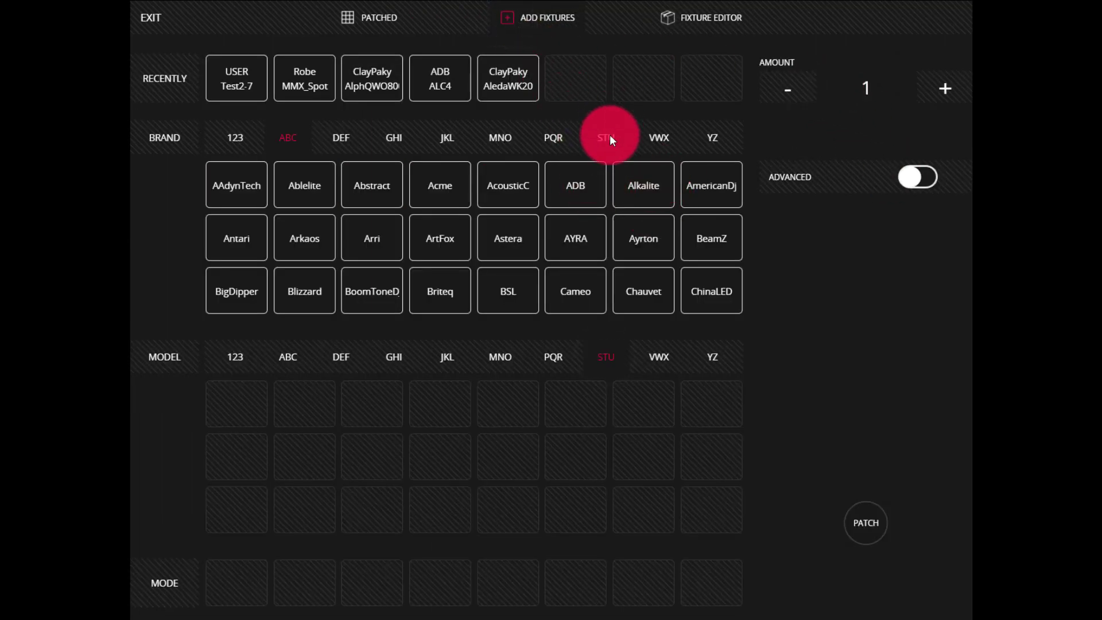
left_click(607, 138)
left_click(698, 239)
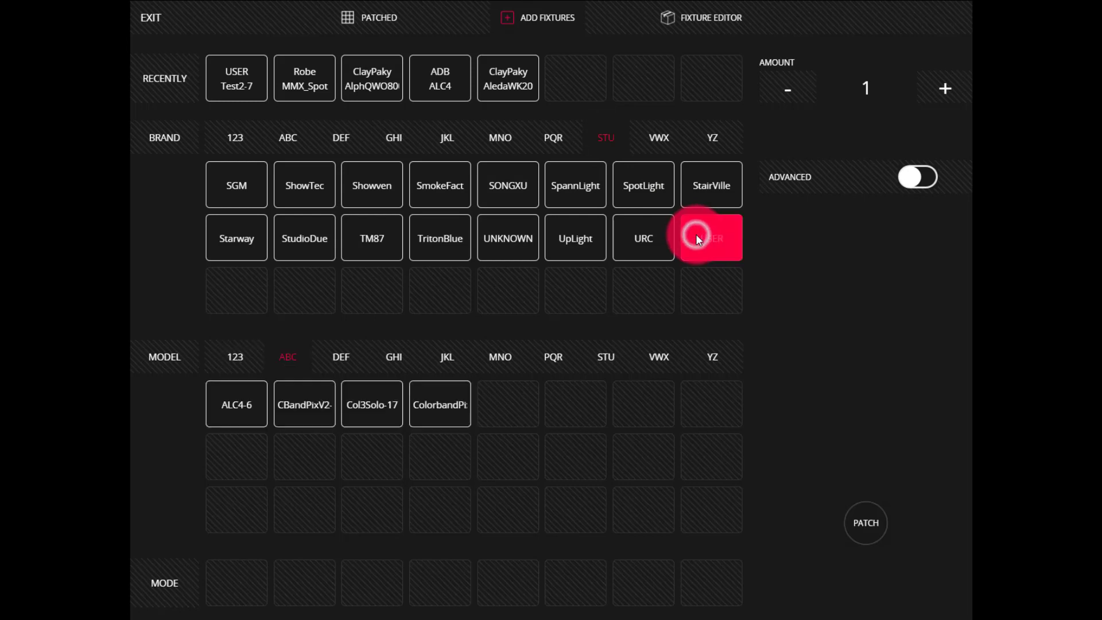
left_click(600, 356)
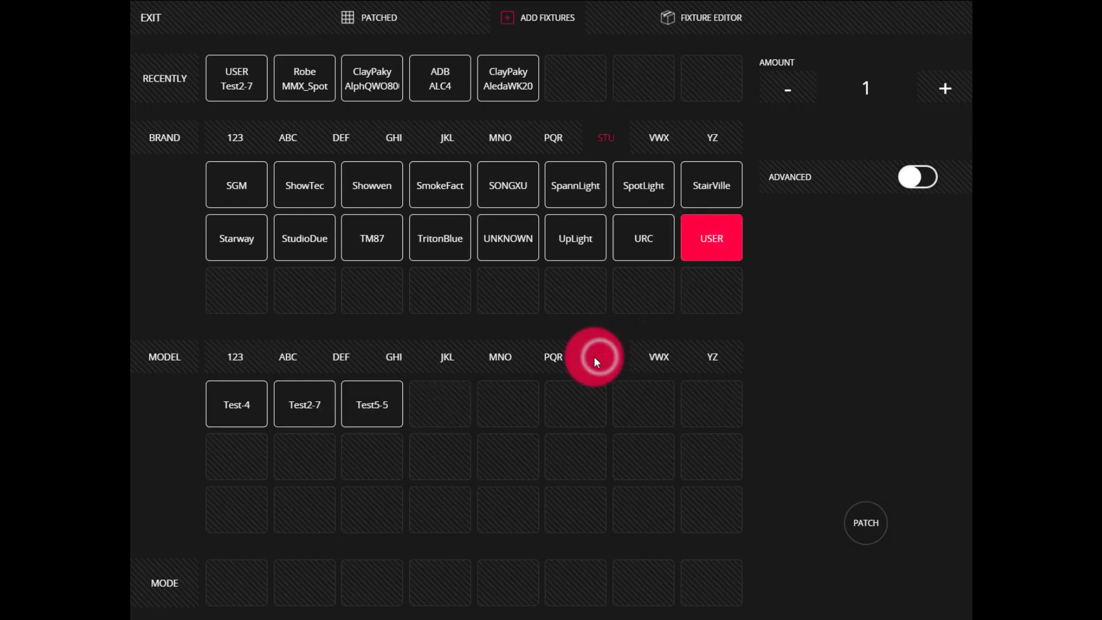
left_click(441, 358)
left_click(313, 413)
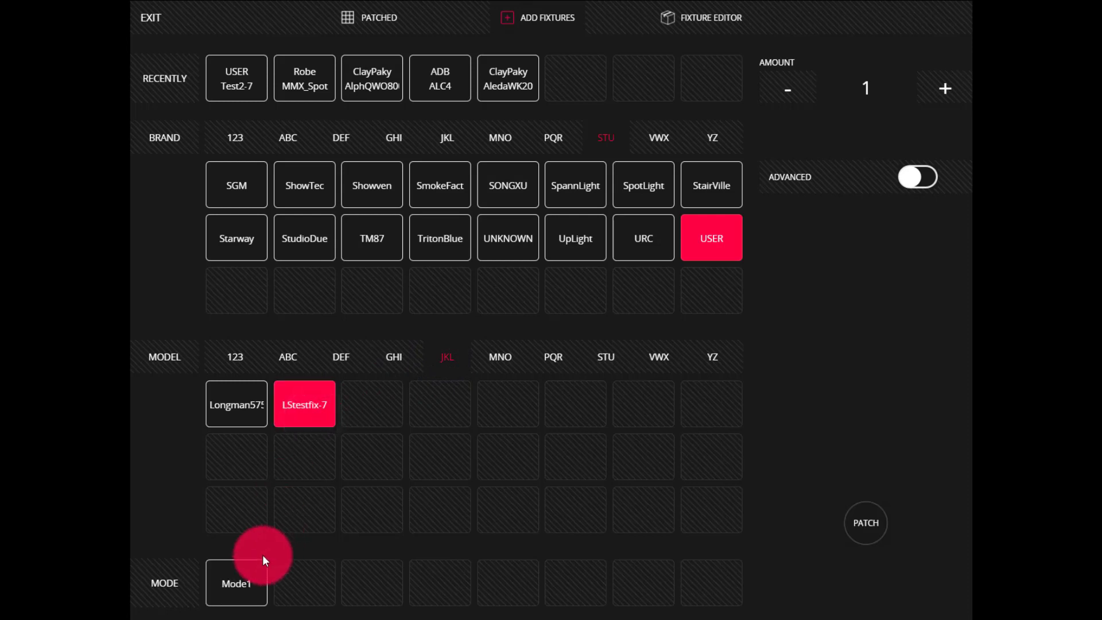
Patch one fixture in Mode1 and exit to the main console view
left_click(243, 569)
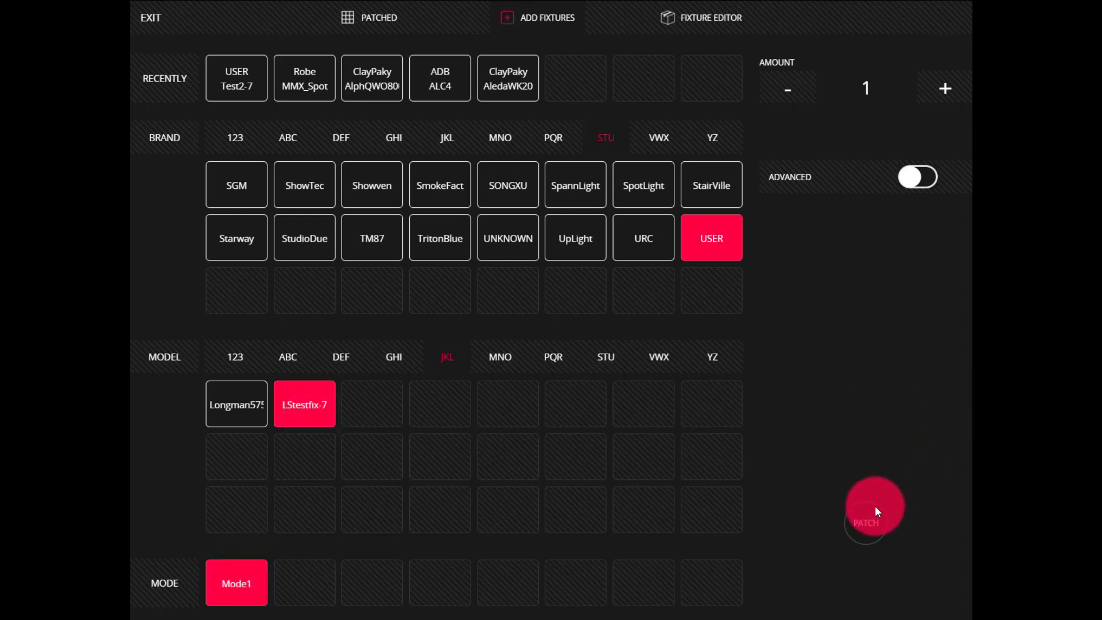
left_click(862, 519)
left_click(216, 50)
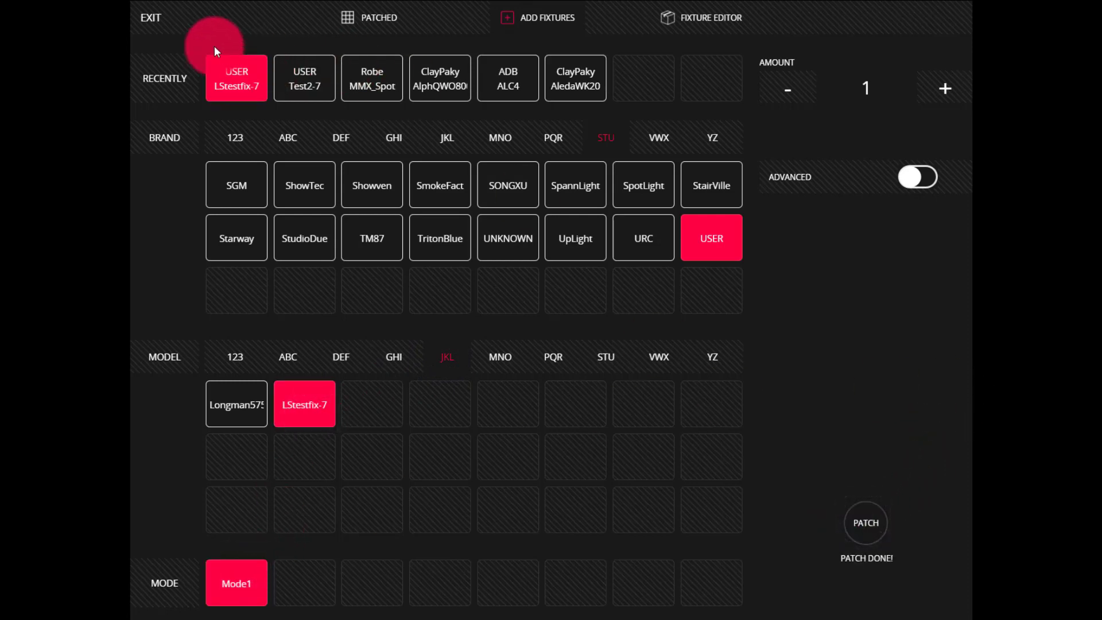
left_click_drag(176, 32, 149, 17)
left_click_drag(588, 68, 532, 79)
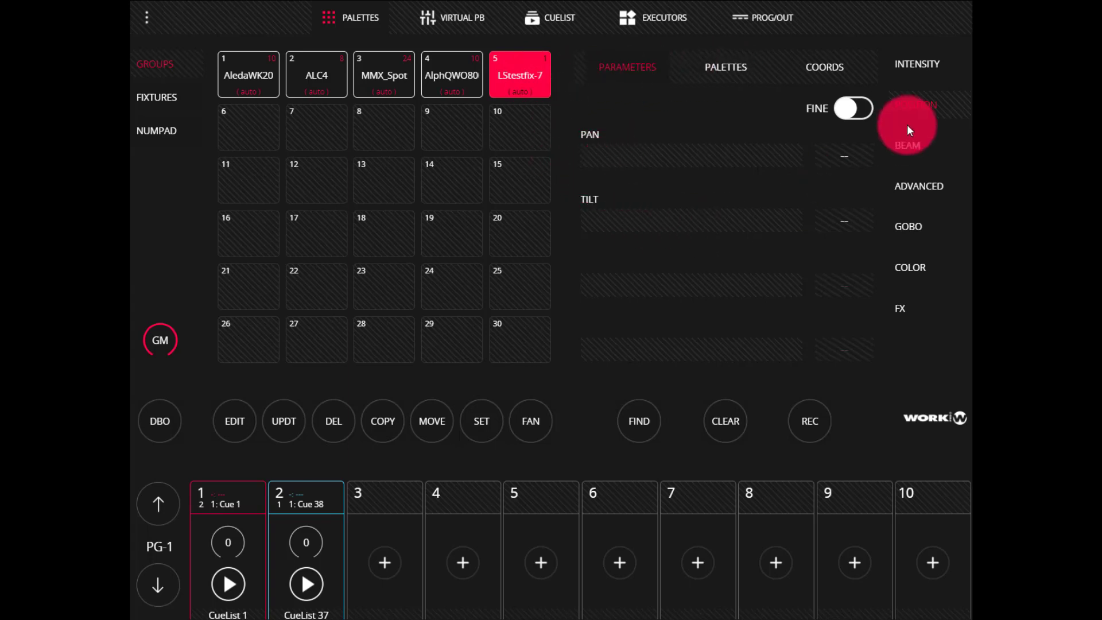
Select group 5 LStestfix-7 and apply its Gobo1 breakup-pattern palette from the GOBO palettes
left_click_drag(907, 124, 916, 180)
left_click(915, 65)
left_click_drag(682, 70, 718, 64)
left_click_drag(666, 106, 592, 123)
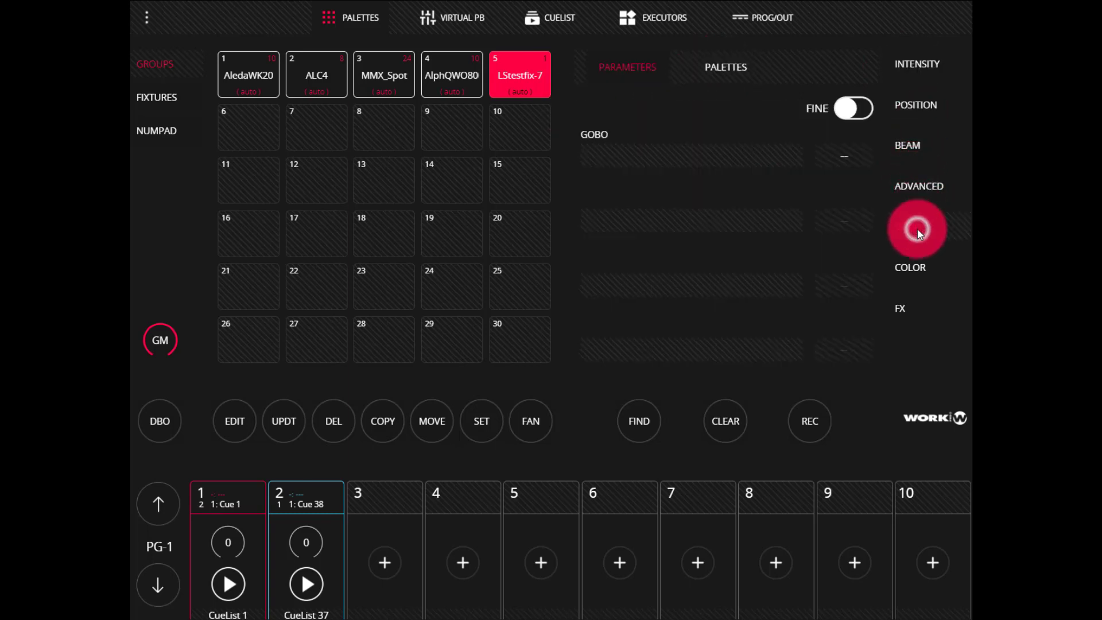
left_click_drag(917, 228, 740, 70)
left_click_drag(572, 147, 620, 124)
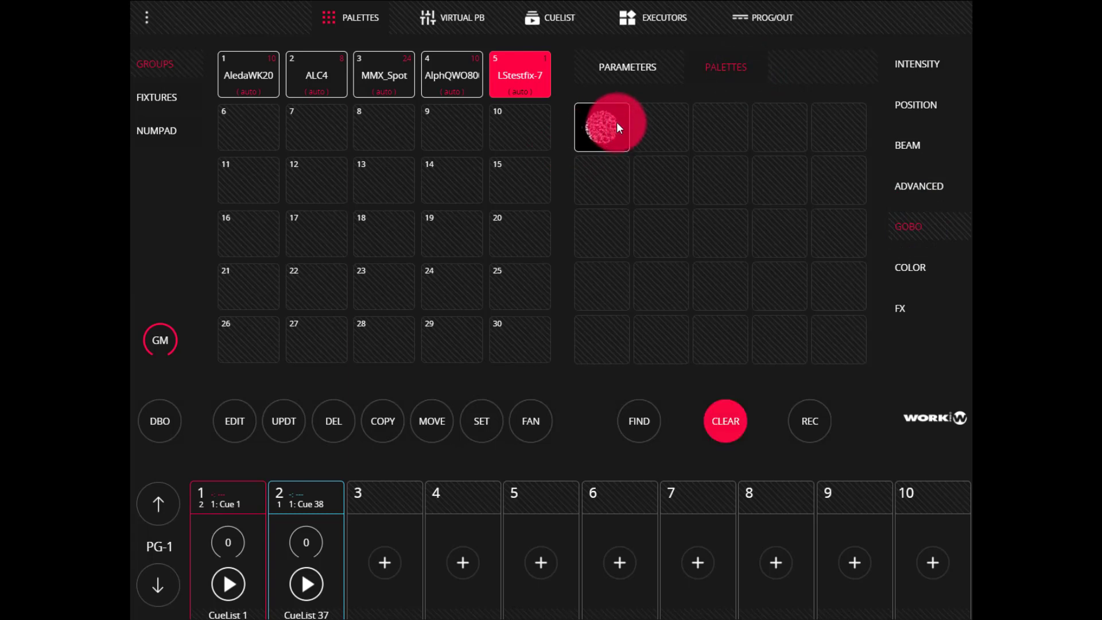